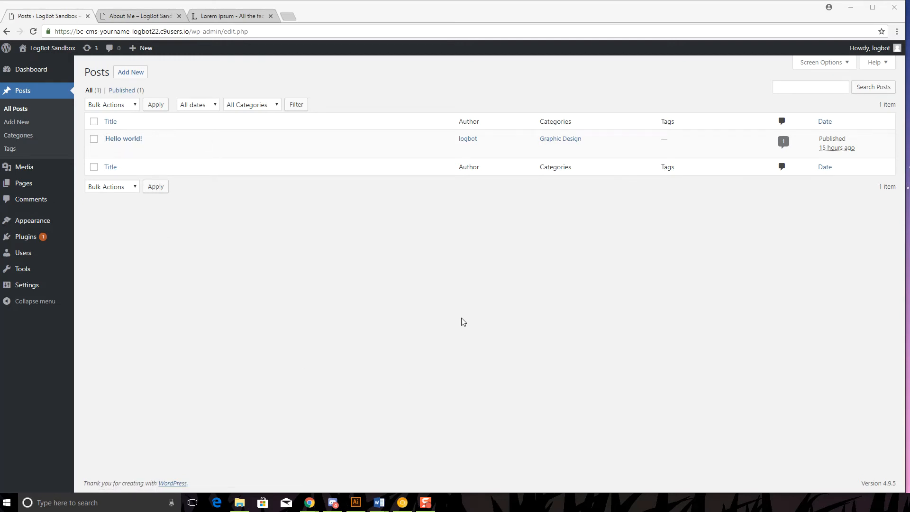
- Examine the posts list's date and category filters, bulk actions, selection checkboxes, and All and Published views
click(211, 102)
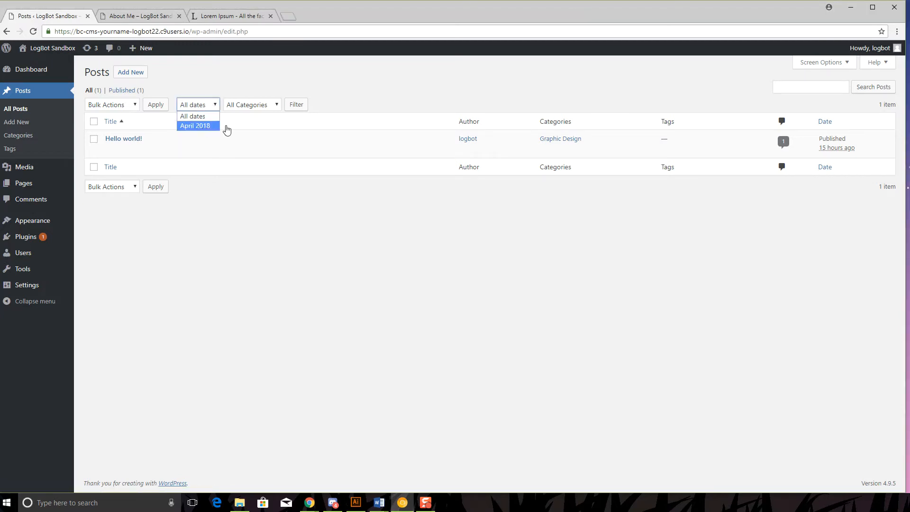
click(253, 105)
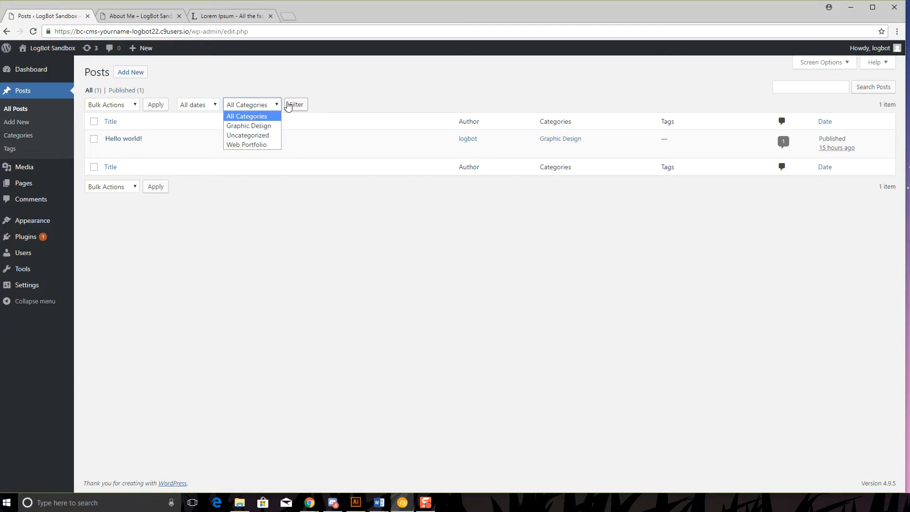
click(329, 100)
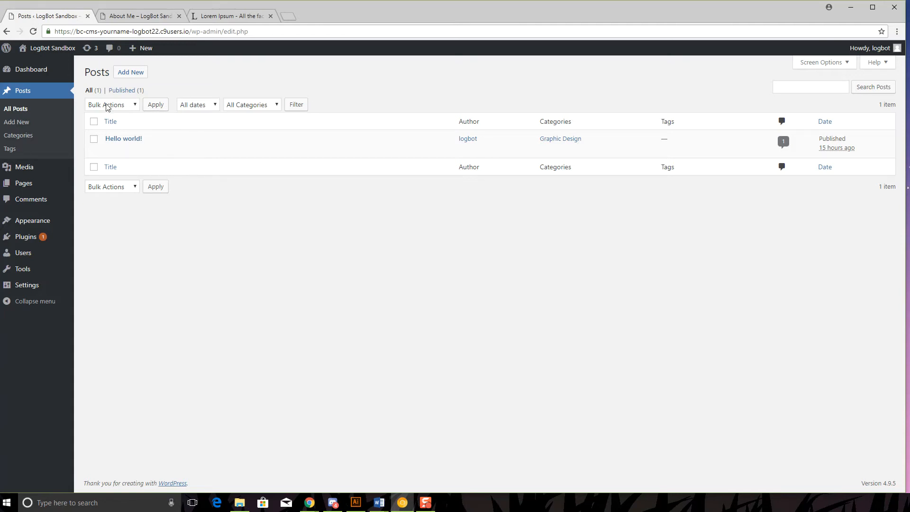
click(134, 105)
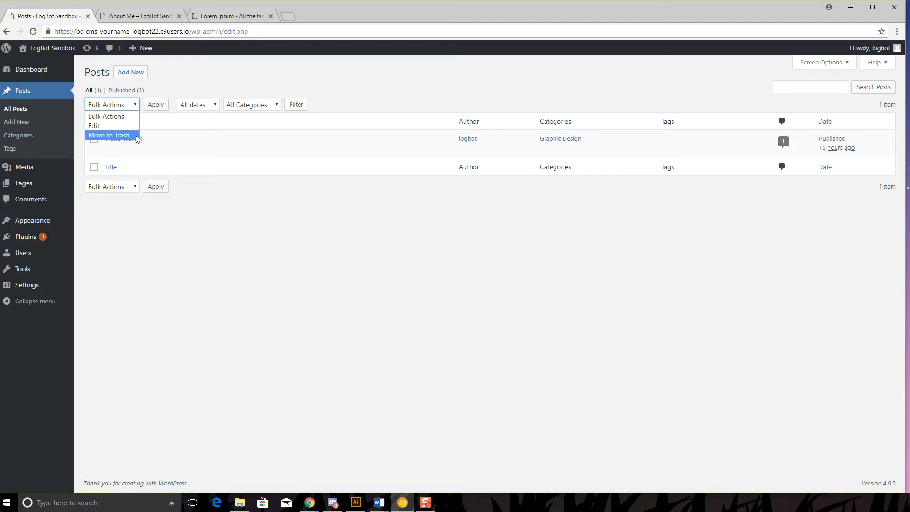
click(245, 217)
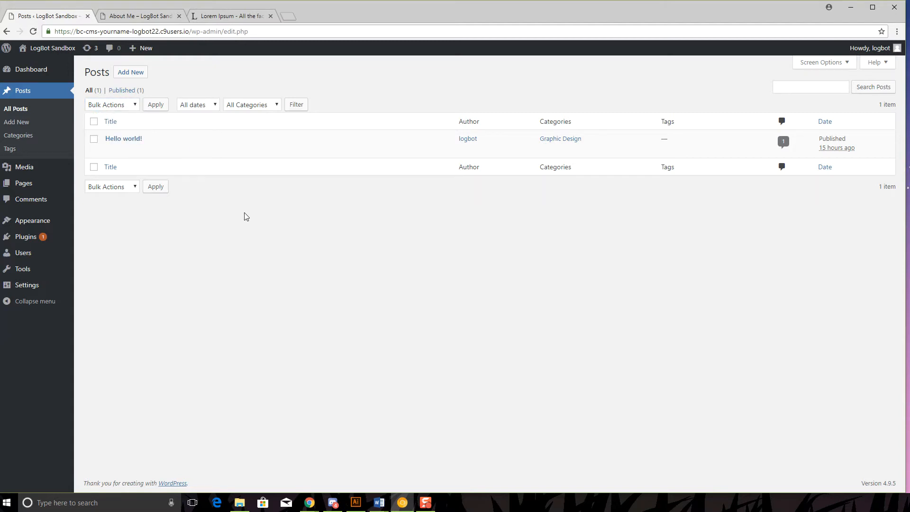
click(93, 138)
click(94, 167)
click(94, 167)
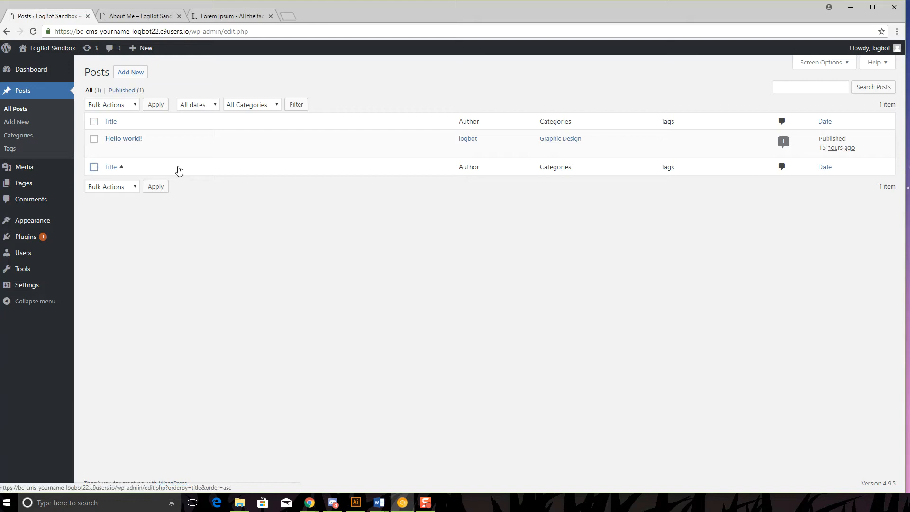
click(122, 90)
click(92, 91)
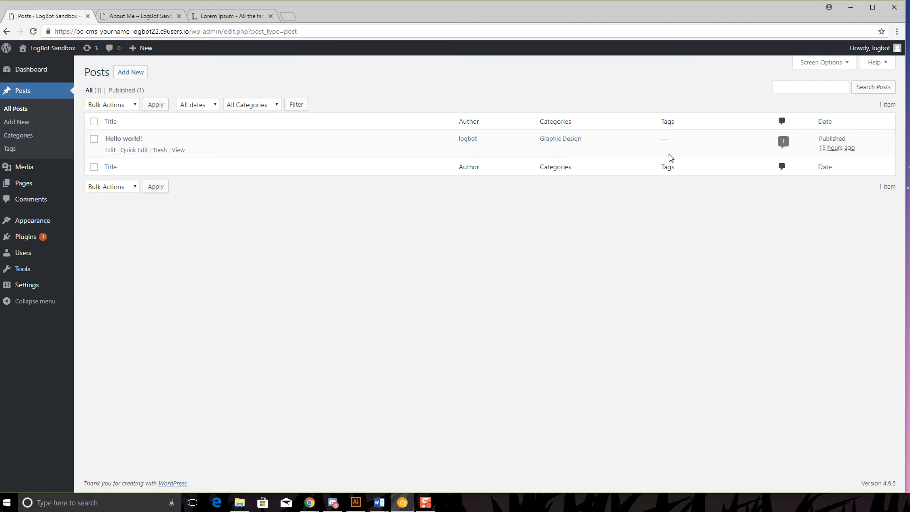
- Hide the Tags and Author columns in the posts list and apply the screen options
click(846, 65)
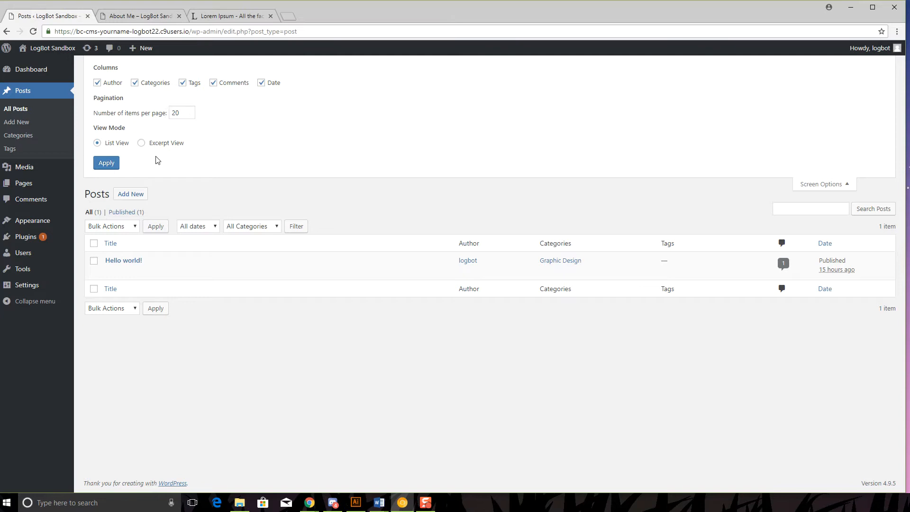
click(182, 85)
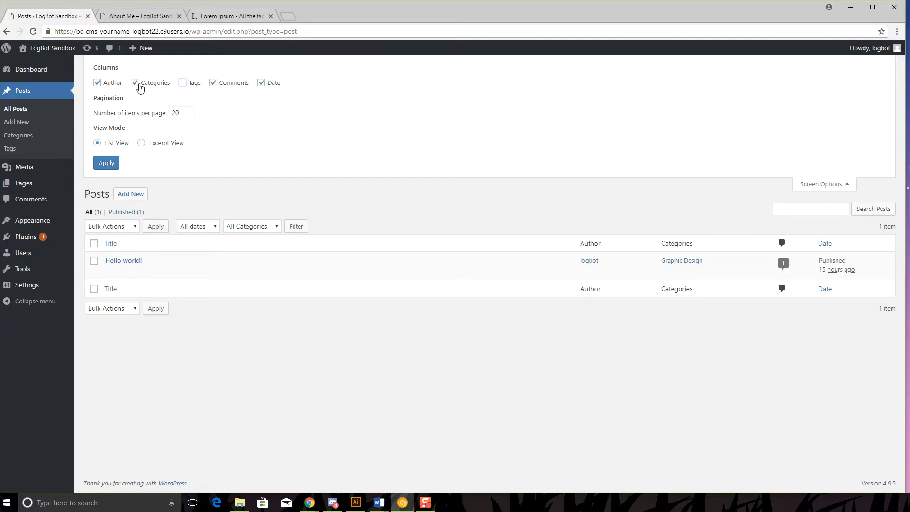
click(99, 82)
click(98, 82)
click(98, 82)
click(106, 163)
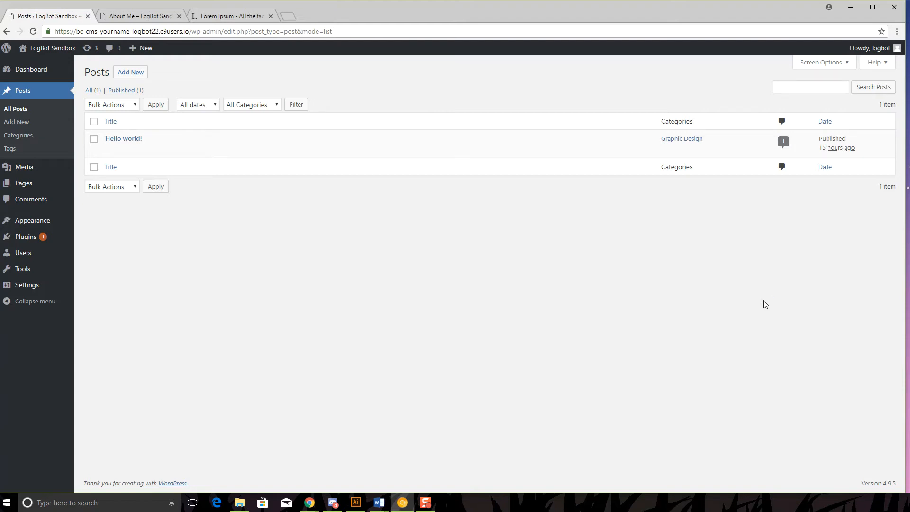
click(820, 90)
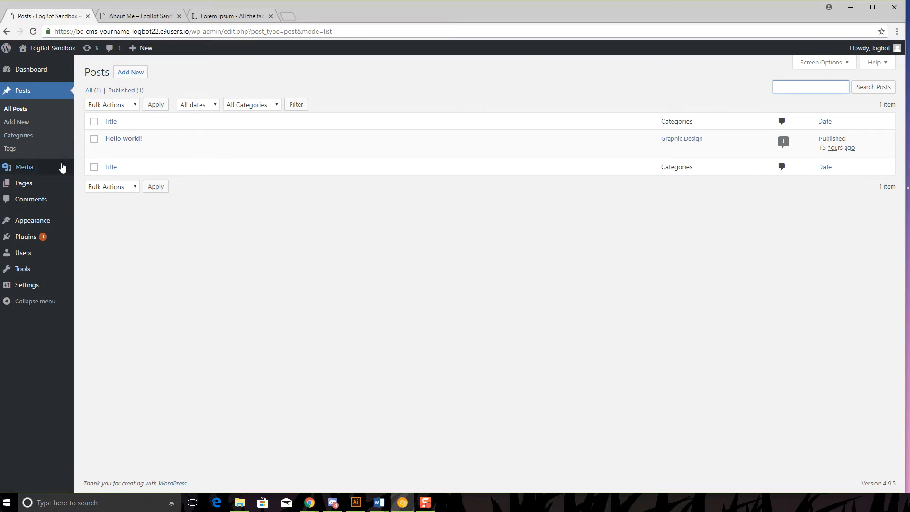
- Add a new post titled "Web Portfolio" with three paragraphs of Lorem ipsum text as its body
click(135, 75)
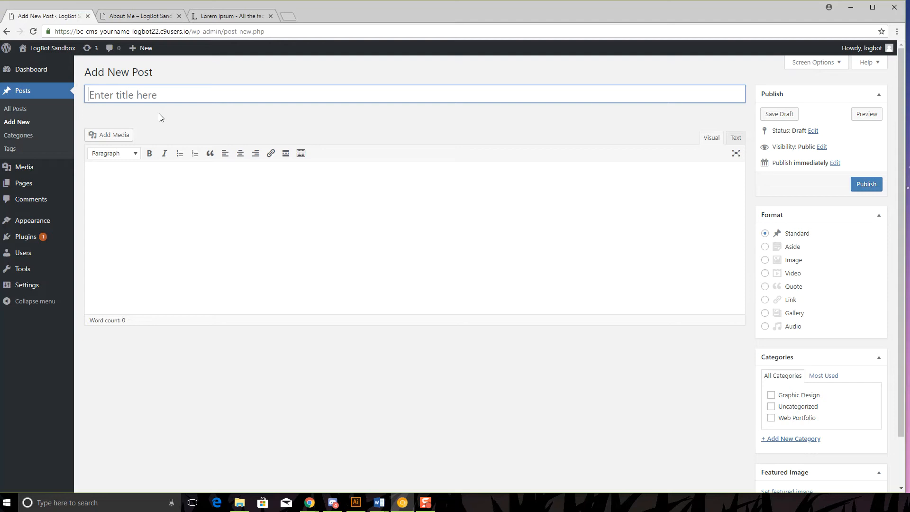
text(Web Portfolio)
click(244, 311)
text(Lorem ipsum dolor sit amet, consectetur adipiscing elit. Morbi a elit eu libero fermentum consequat. Nunc accumsan tortor ac ligula semper suscipit. Ut vitae consectetur libero. Morbi vel aliquam purus. Suspendisse ac tincidunt quam. Donec ut quam arcu. Suspendisse vestibulum elementum tincidunt. Suspendisse potenti. Proin pulvinar vel est eu gravida. Nam non dolor sed odio pulvinar ultricies non vitae ex. Donec hendrerit, nisi eu tempor dictum, dui odio efficitur sem, nec commodo justo felis quis odio. Pellentesque consequat ultrices posuere. Vestibulum ante ipsum primis in faucibus orci luctus et ultrices posuere cubilia Curae; Sed vitae felis nunc.  Sed fringilla convallis purus sed lacinia. Vestibulum eu massa mi. Praesent condimentum turpis ipsum, quis placerat dolor placerat at. Nam ac justo consectetur dui faucibus rutrum at sed purus. Nulla vel tellus quis ex egestas ultricies non at ex. Duis sit amet dui ac nulla scelerisque scelerisque. Pellentesque eu metus sodales, elementum elit id, elementum magna. Sed tincidunt aliquet gravida. Sed rutrum auctor tortor. Etiam a pharetra eros. Duis quis pulvinar velit, sed pretium elit. In volutpat finibus velit sit amet vulputate. Vestibulum finibus erat quis augue tincidunt, nec faucibus orci tempus. Fusce ut augue mollis, molestie diam non, finibus arcu. Praesent pellentesque arcu non nunc maximus faucibus. Nullam eget facilisis eros.  Maecenas mattis convallis nisi. Sed a mi dignissim, varius sem a, fringilla nisl. Aenean quis tempus sapien, vitae molestie dolor. Curabitur eu elit quis magna cursus sollicitudin. Suspendisse placerat ligula sit amet quam semper tincidunt. Suspendisse hendrerit libero vel efficitur bibendum. Sed dictum aliquet odio, in gravida purus vulputate eget. Vestibulum pulvinar sagittis nisl eget gravida. In sapien metus, ornare at tempor nec, feugiat ut augue. Duis sapien neque, pulvinar at tortor at, eleifend porta lectus.)
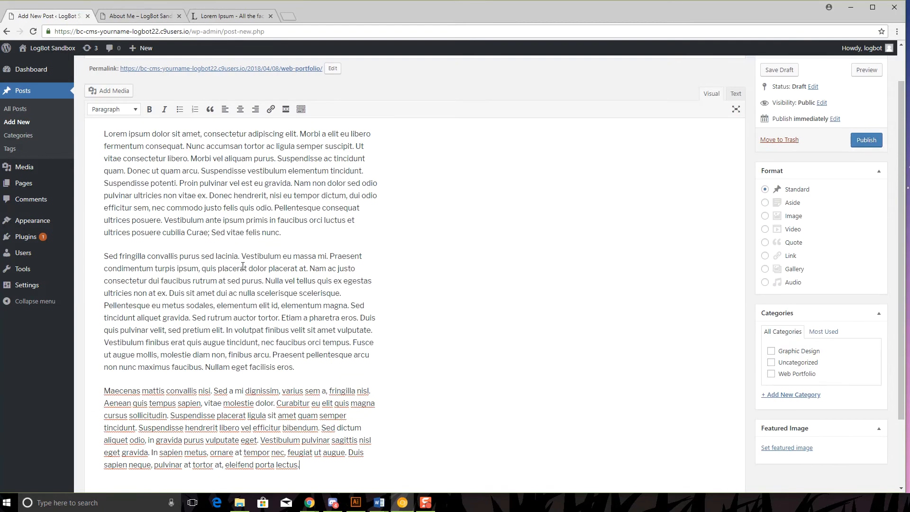
- Insert the line "This is my first Web Portfolio" above the first Lorem ipsum paragraph
scroll(148, 194, up, 1)
click(104, 182)
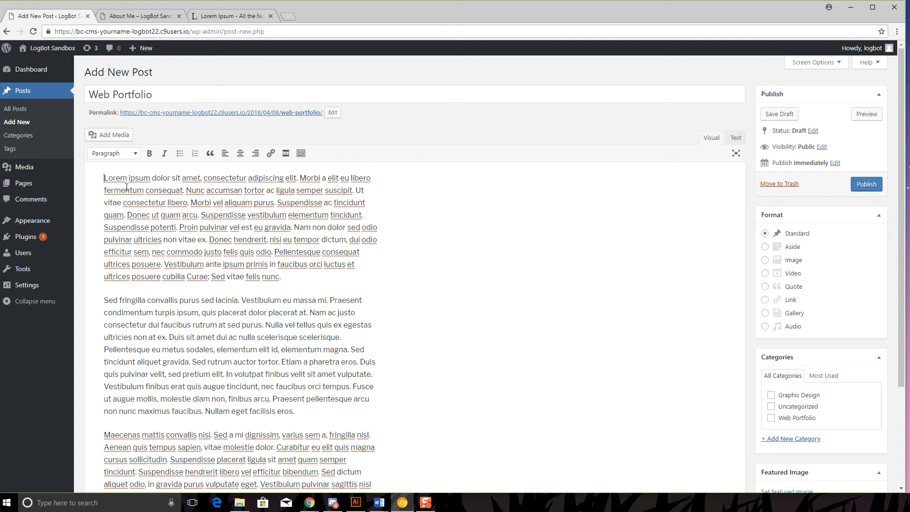
key(Return)
text(Th)
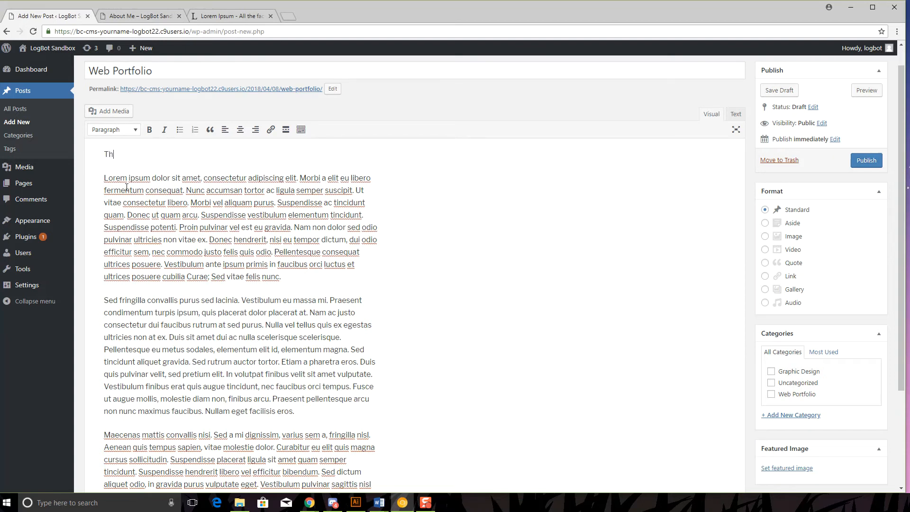
text(is is my first Web Portfolio)
- Format the line "This is my first Web Portfolio" as bold Heading 1
drag(105, 159, 206, 155)
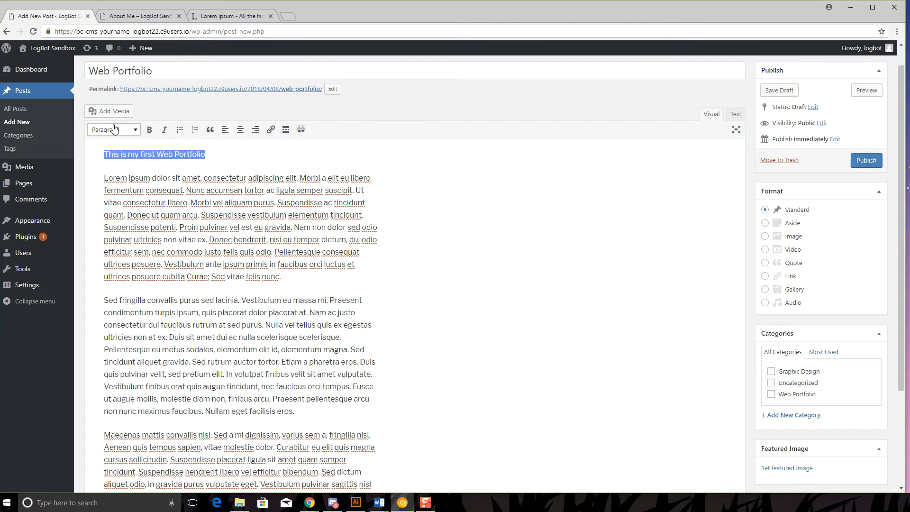
click(117, 129)
click(132, 167)
click(150, 129)
click(501, 264)
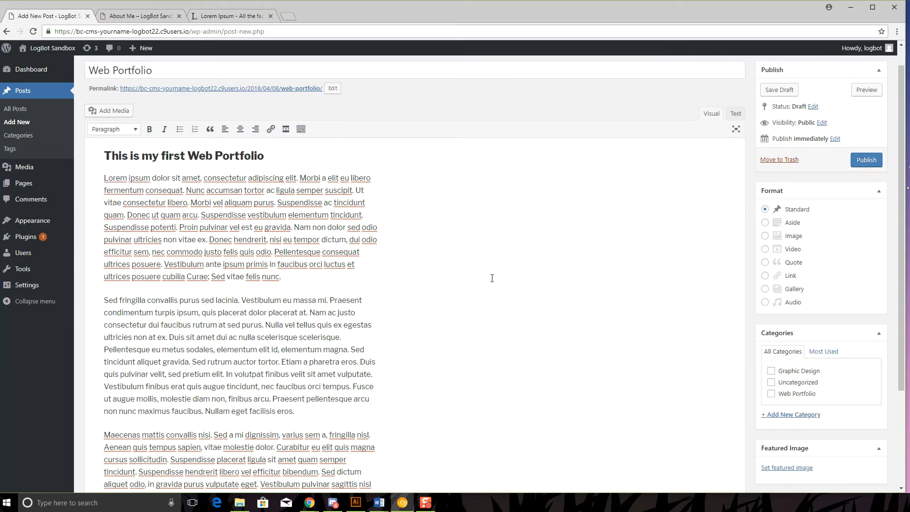
- Wrap the second paragraph in strong tags in the post's HTML text view, then return to the visual editor
scroll(499, 264, up, 1)
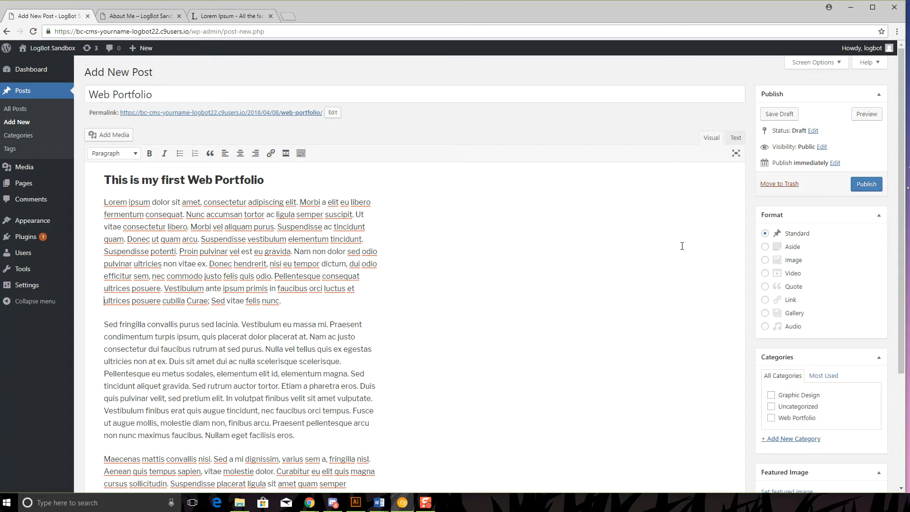
click(736, 140)
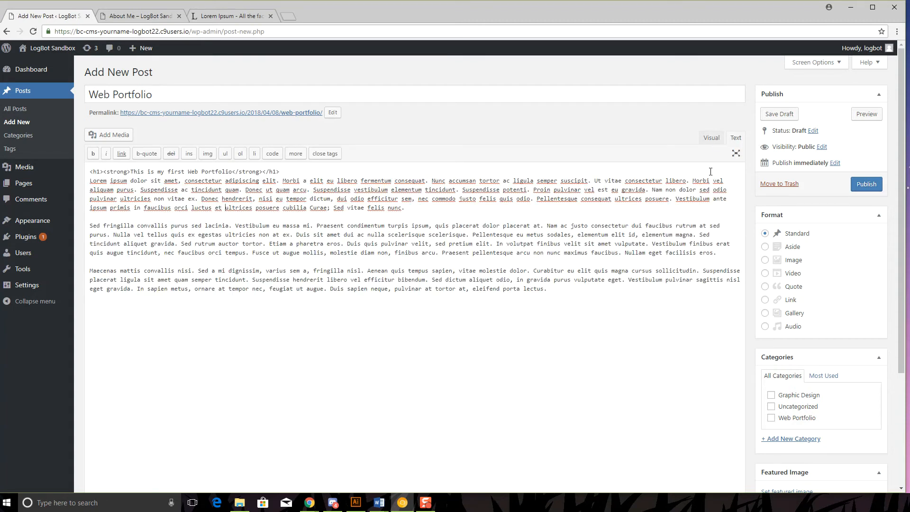
drag(88, 172, 574, 294)
click(574, 293)
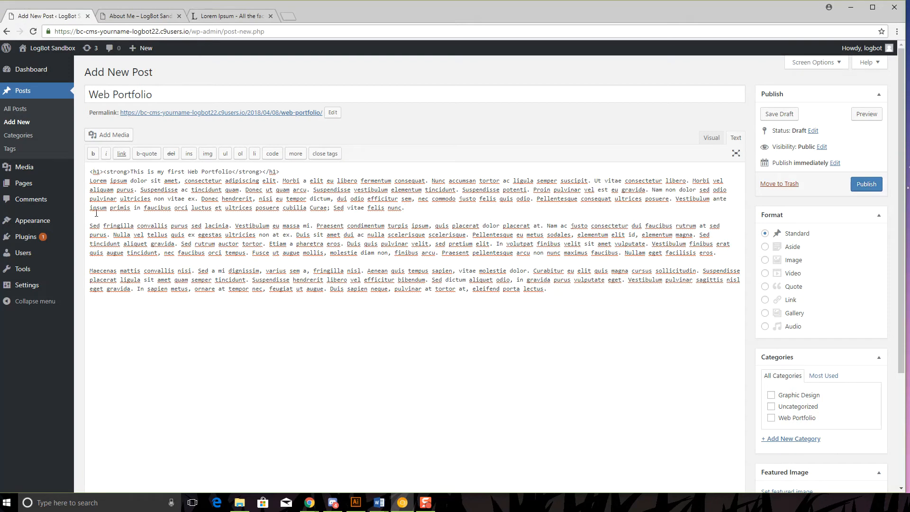
drag(100, 227, 718, 258)
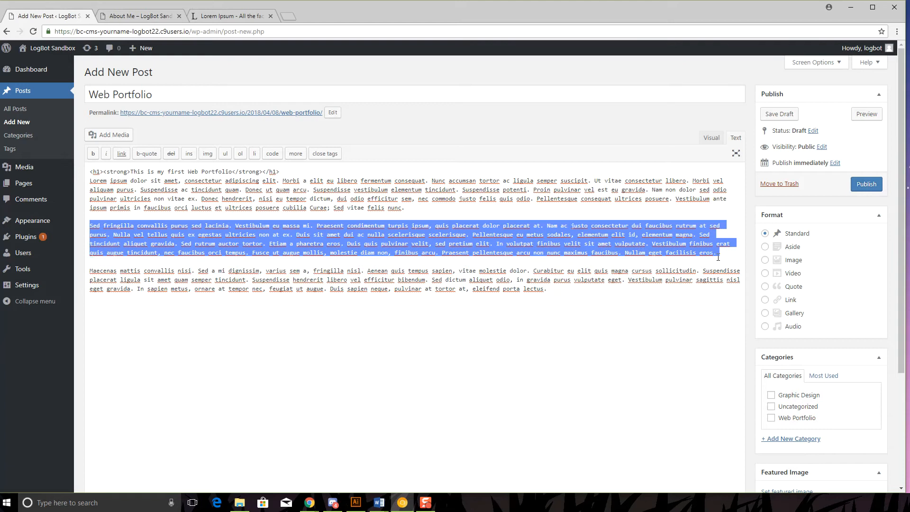
click(97, 157)
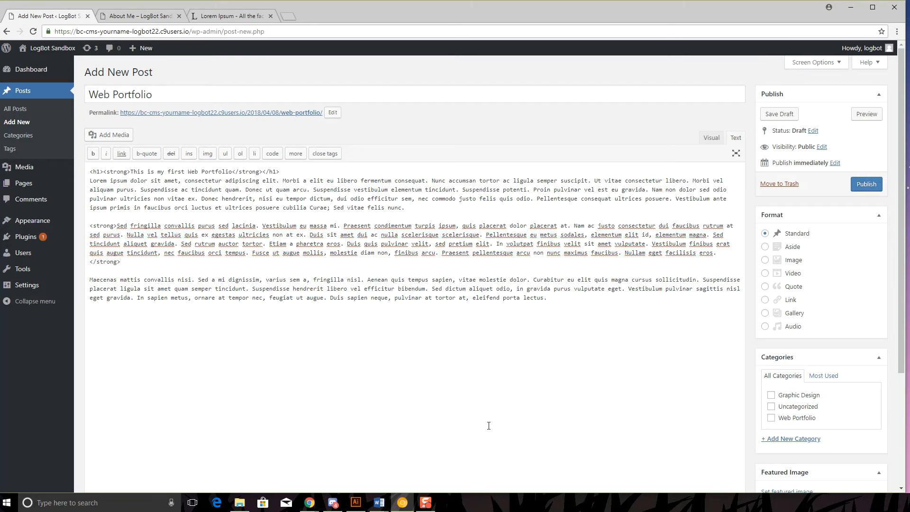
click(710, 138)
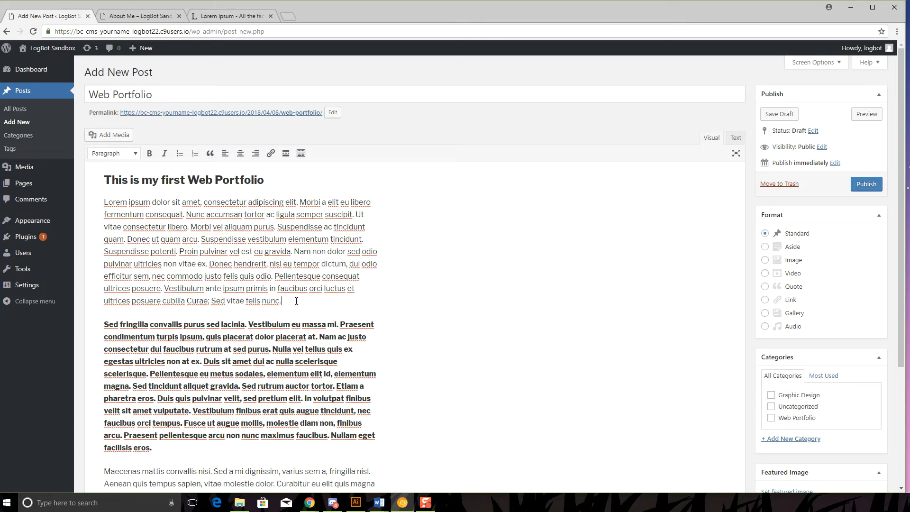
- Remove the bold formatting from the second paragraph in the visual editor
click(113, 362)
drag(145, 444, 102, 325)
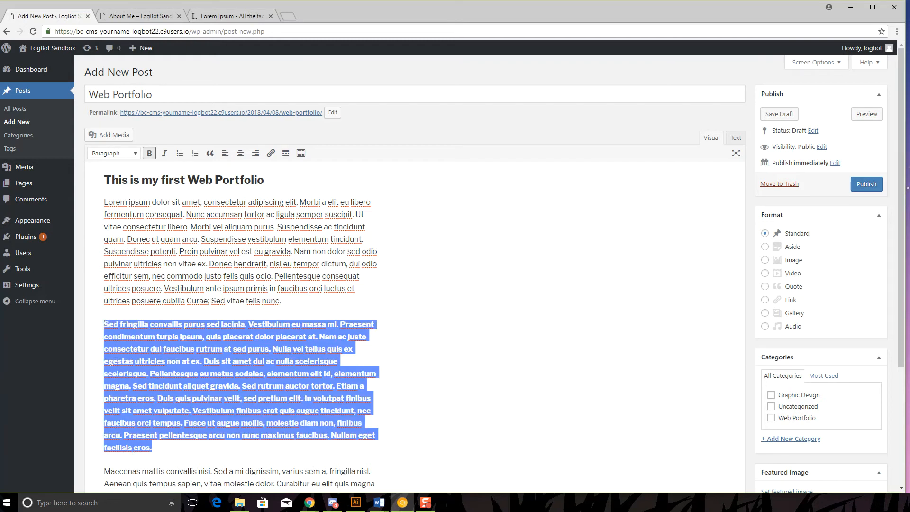
click(149, 154)
click(413, 347)
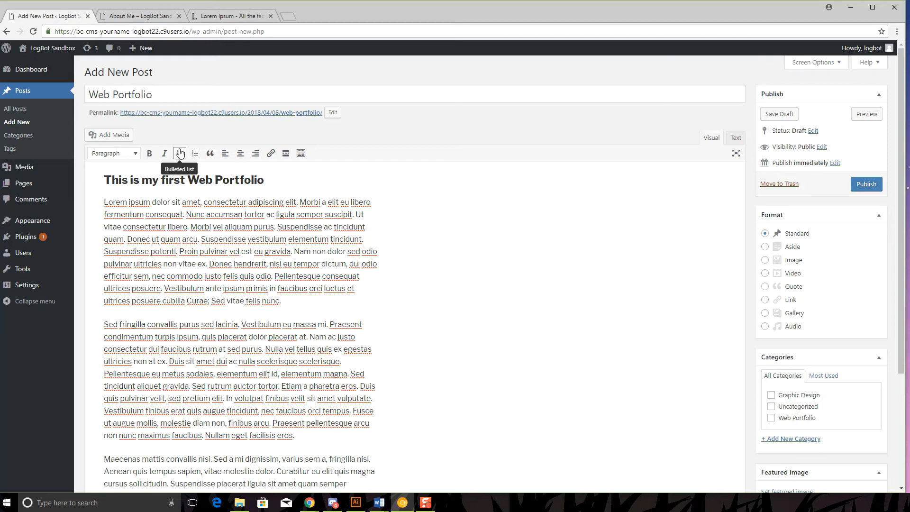
click(138, 157)
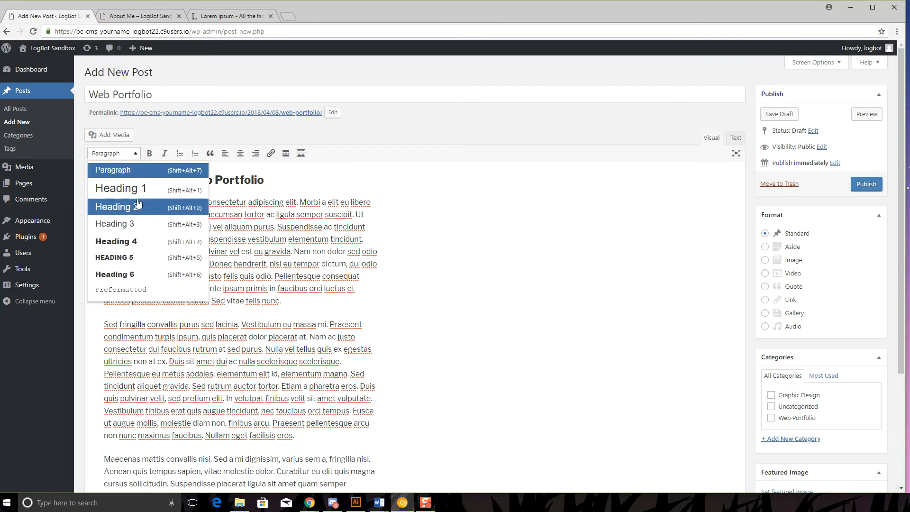
click(137, 171)
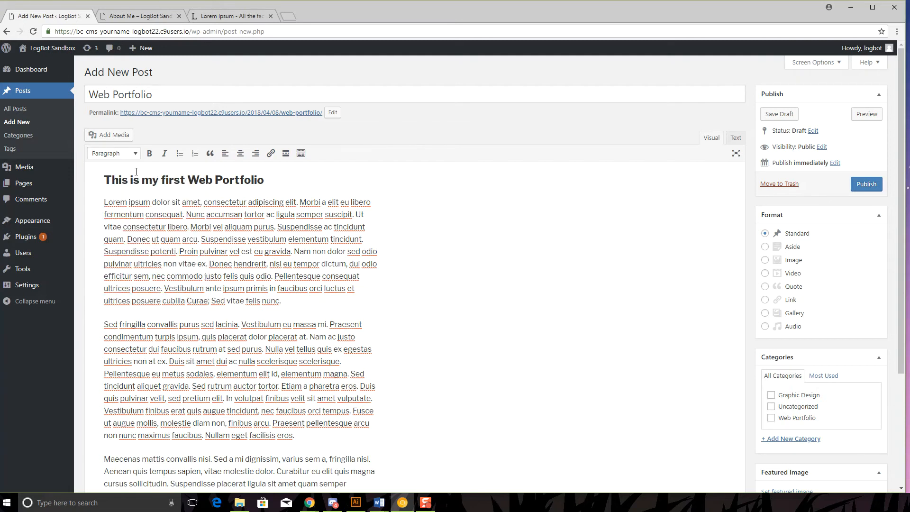
click(137, 154)
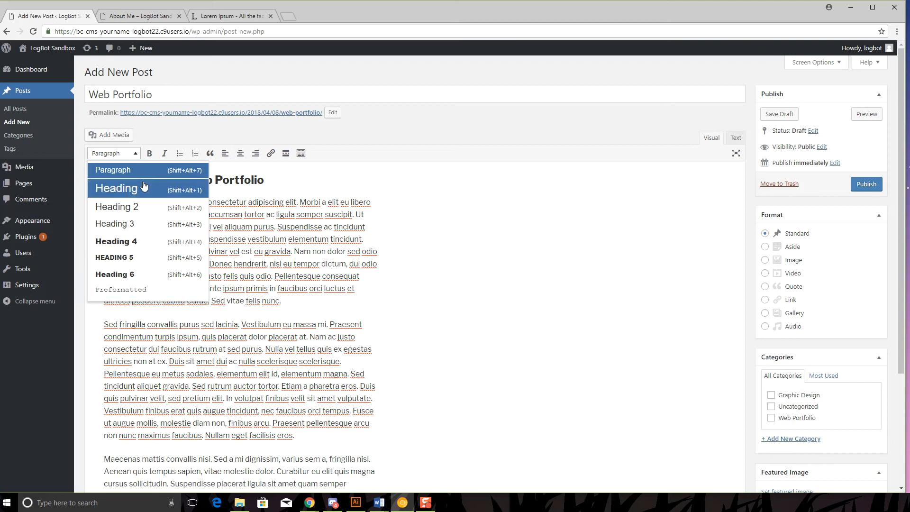
click(134, 159)
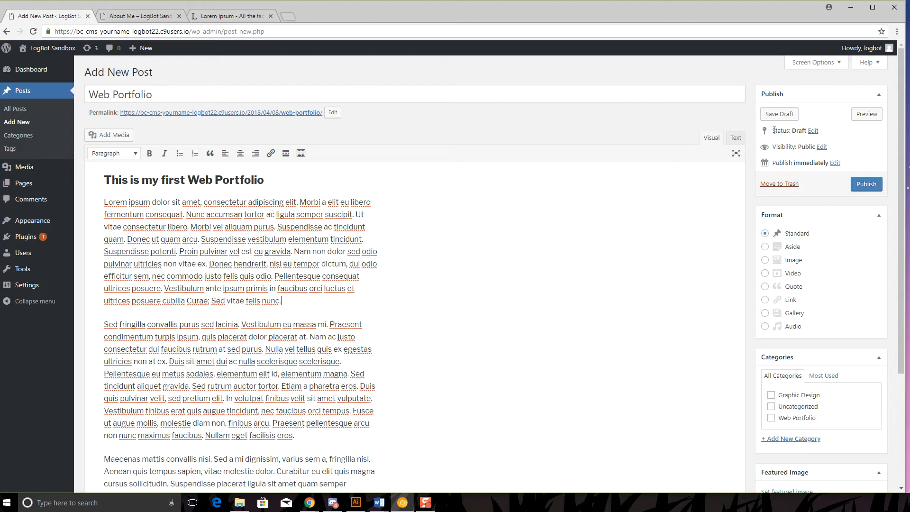
- Examine the available post status choices and the visibility options in the publishing settings without changing them
click(813, 131)
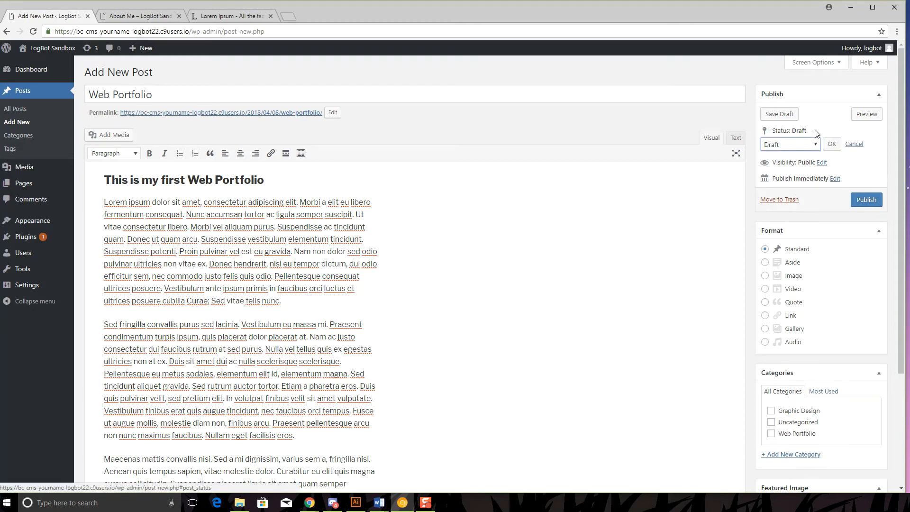
click(817, 145)
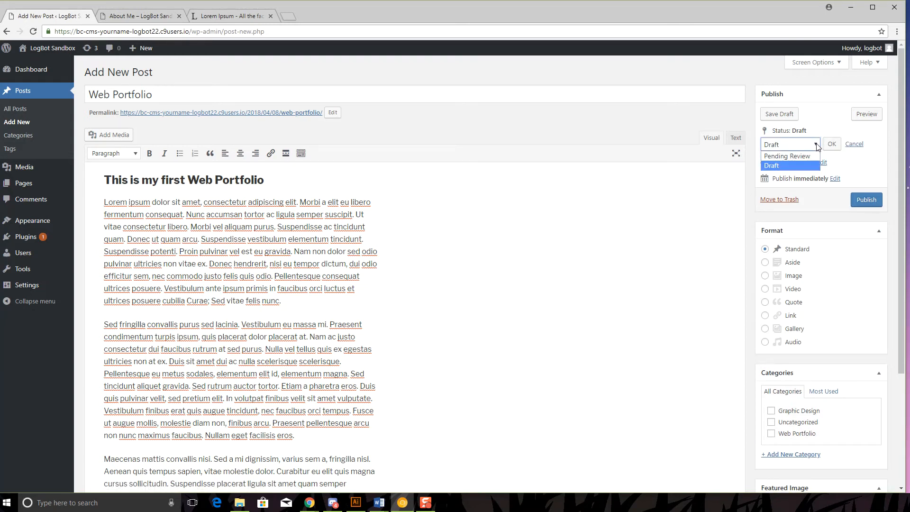
click(816, 145)
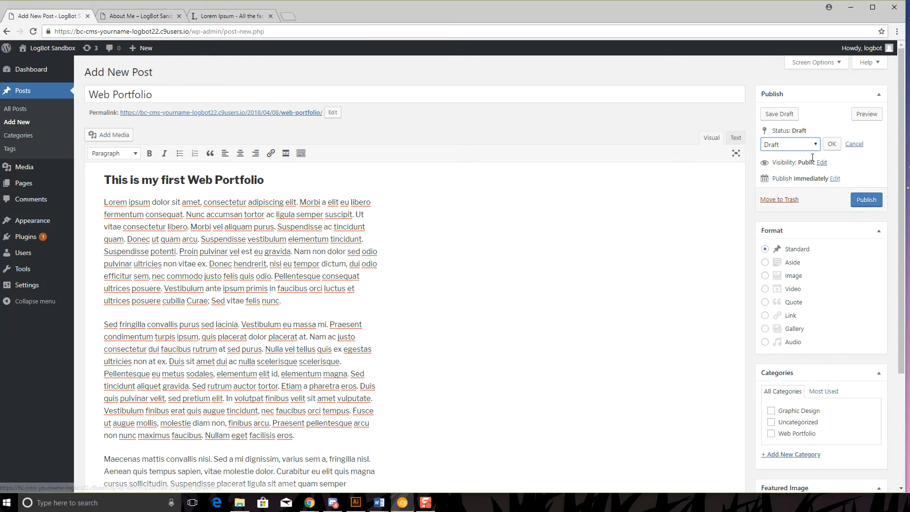
click(798, 148)
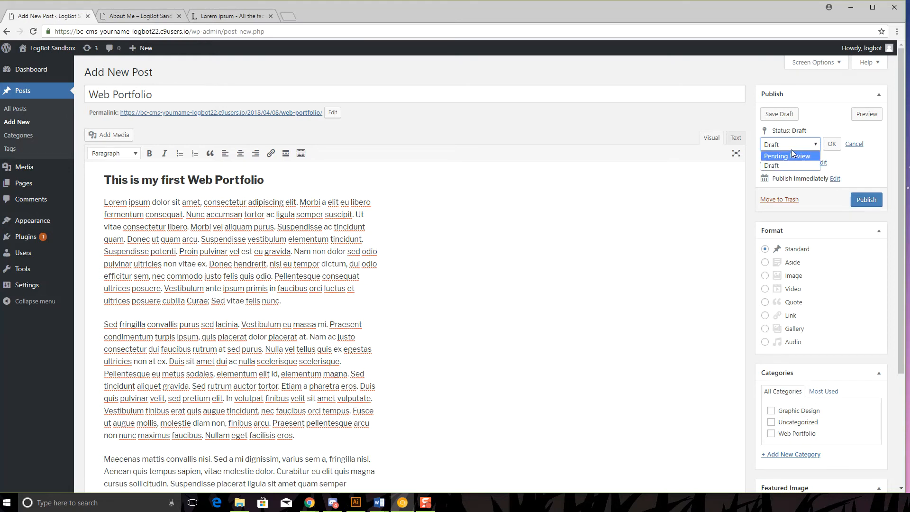
click(793, 143)
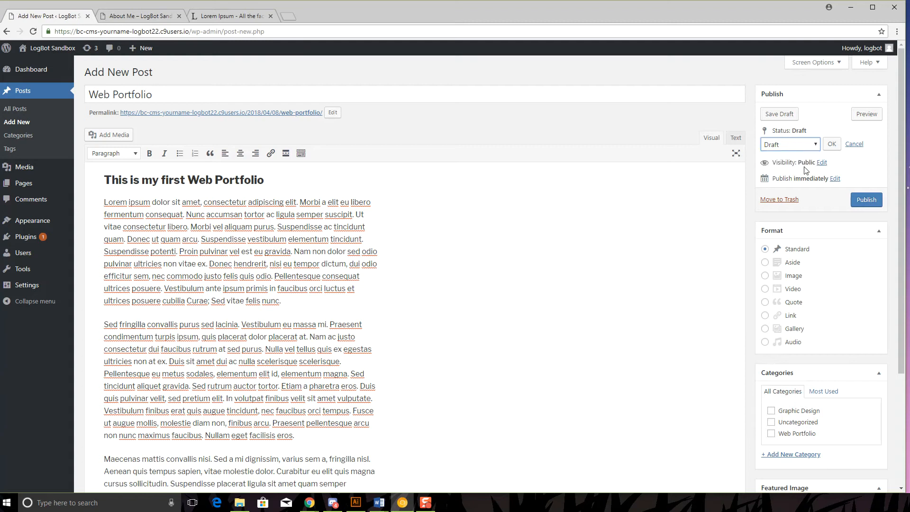
click(822, 163)
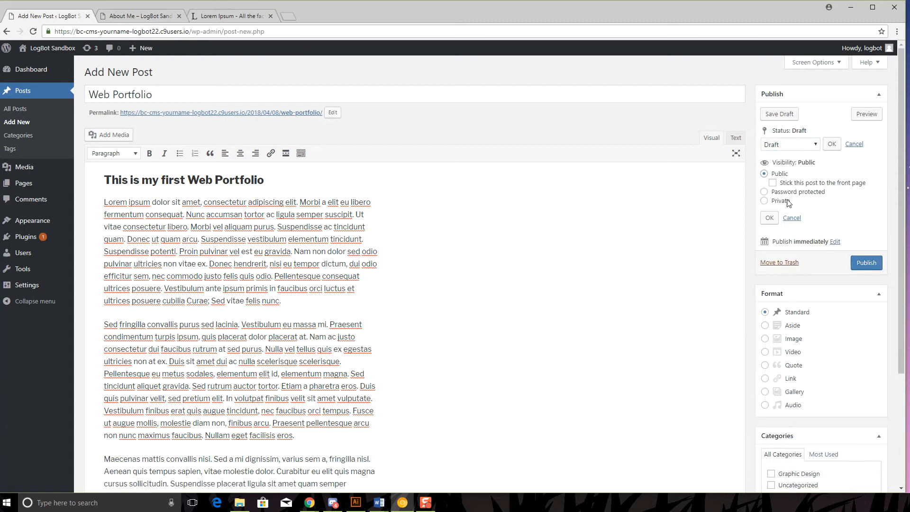
click(792, 219)
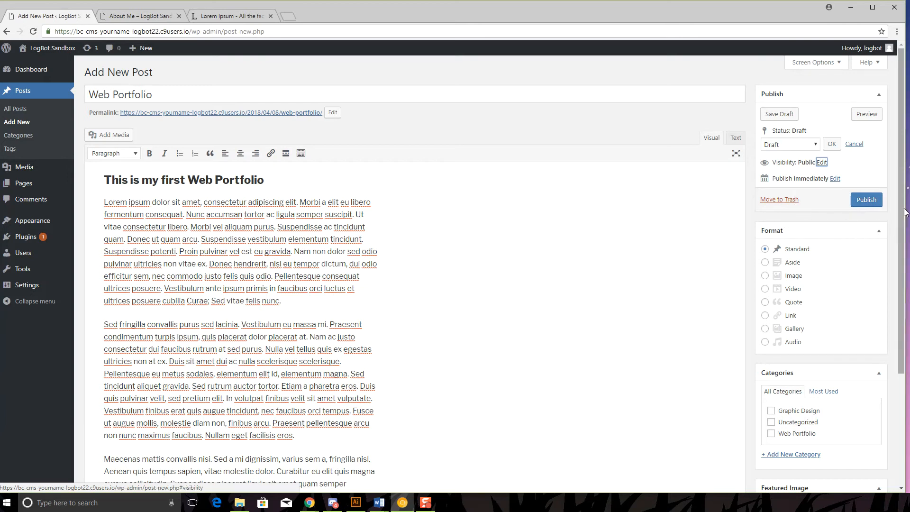
- Set the post format to Aside and assign the post to the Web Portfolio category
scroll(759, 227, down, 1)
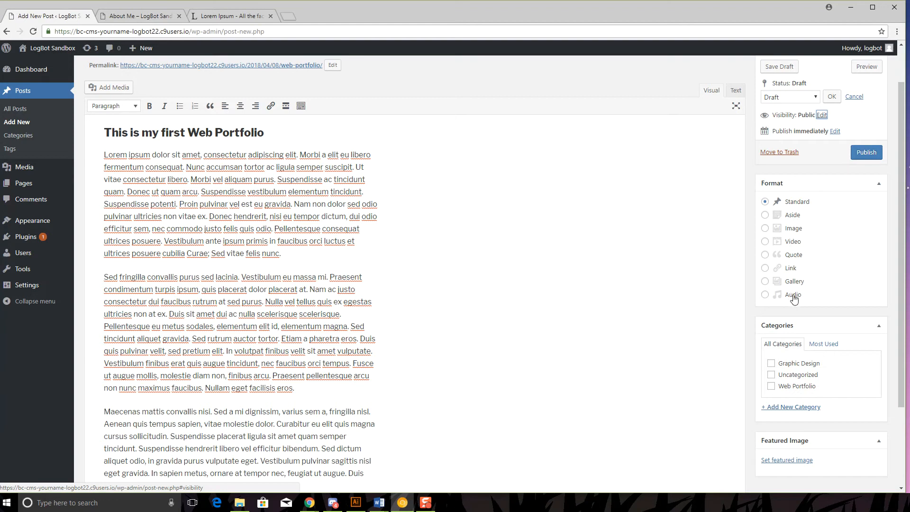
click(765, 215)
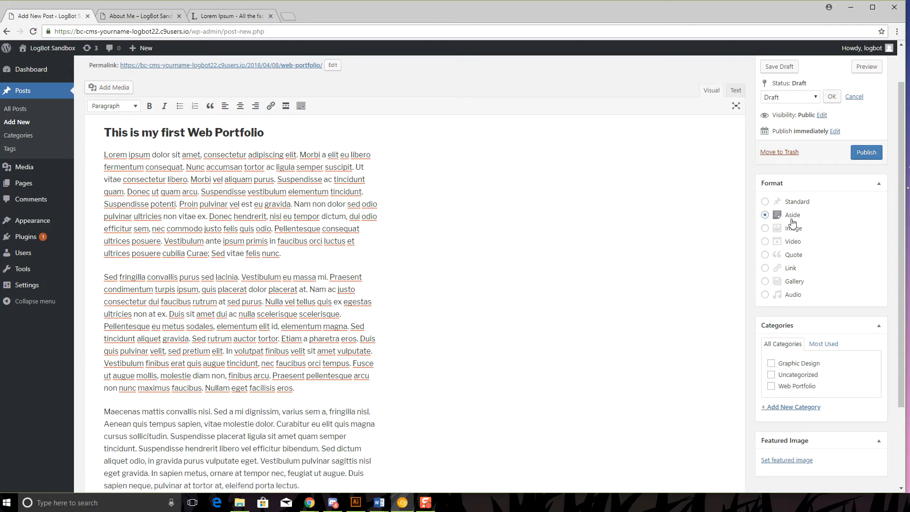
click(772, 386)
scroll(776, 280, down, 2)
- Preview the Web Portfolio post on the site and examine the layout of its heading and paragraphs
scroll(776, 280, up, 3)
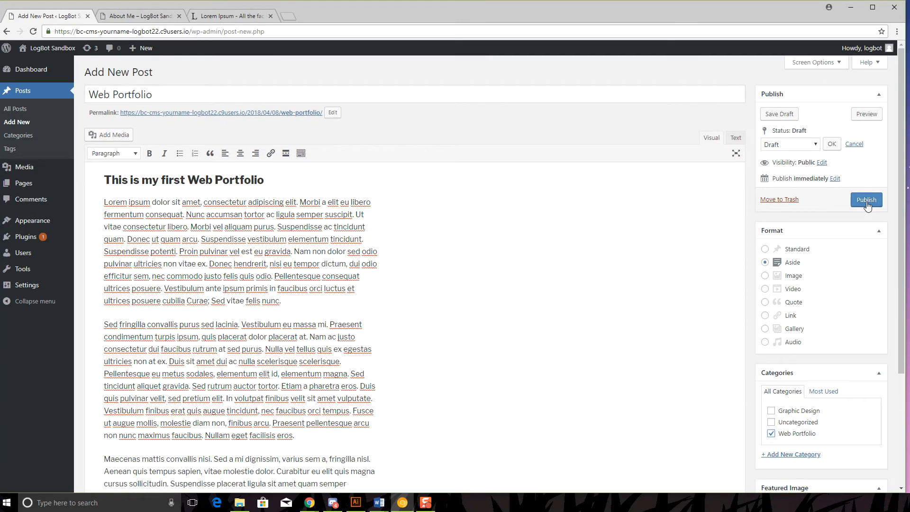
click(860, 113)
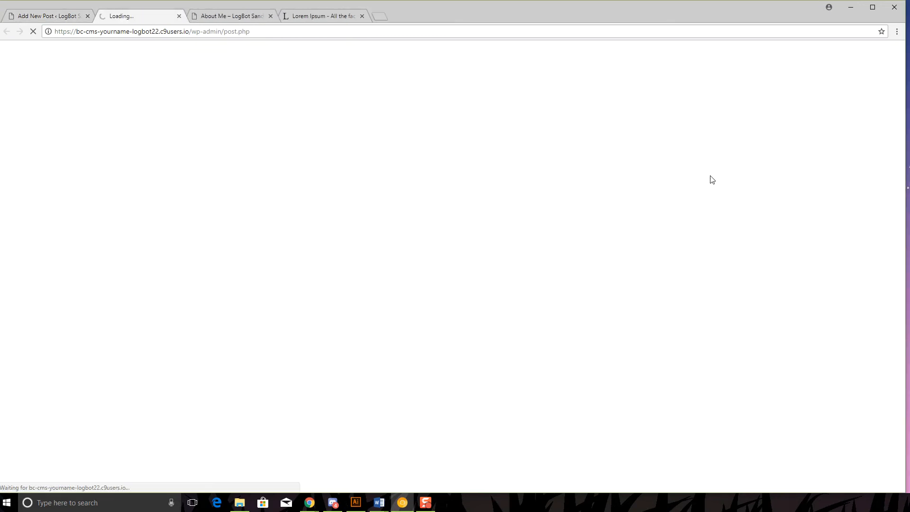
scroll(706, 192, down, 5)
scroll(714, 228, down, 5)
scroll(717, 238, up, 10)
scroll(688, 217, down, 5)
scroll(688, 218, down, 3)
scroll(687, 220, up, 7)
scroll(687, 227, down, 3)
scroll(686, 240, down, 3)
scroll(688, 242, up, 4)
scroll(632, 270, down, 3)
scroll(474, 341, up, 7)
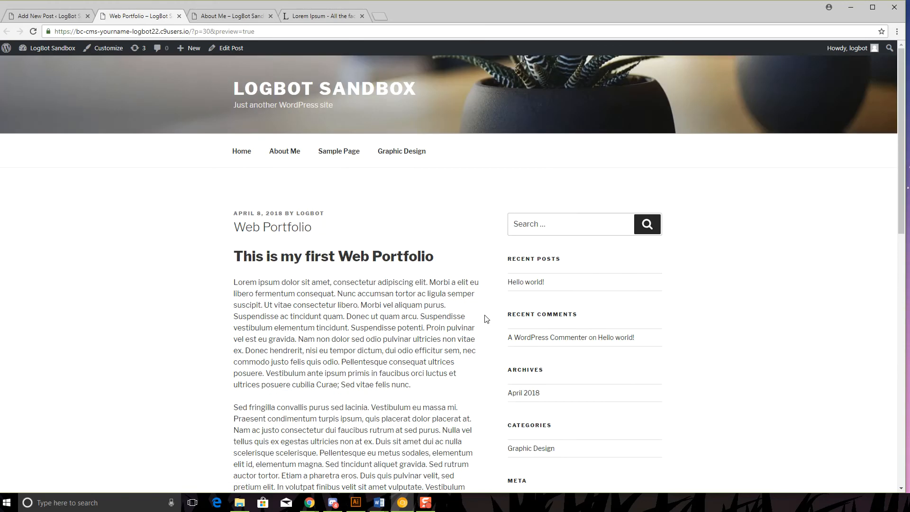
- Set the post format back to Standard and preview the post again
click(45, 16)
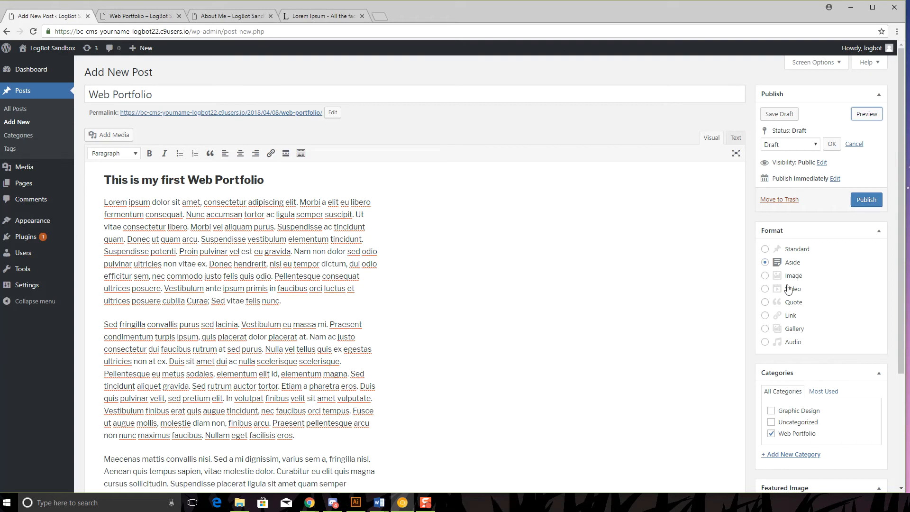
click(769, 246)
click(766, 249)
click(865, 118)
click(112, 17)
scroll(486, 307, down, 10)
scroll(486, 307, up, 10)
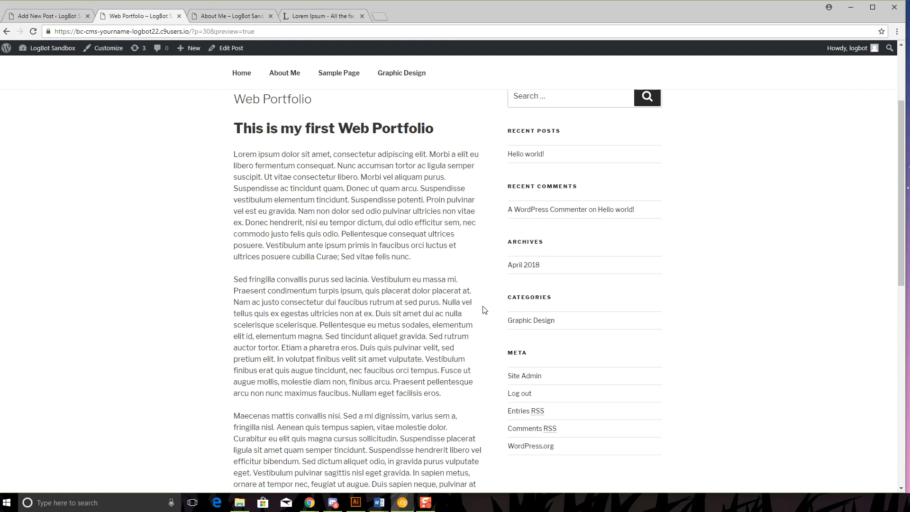
- Enable the Tags box in the post editor's screen options and check the box beneath Categories
click(61, 20)
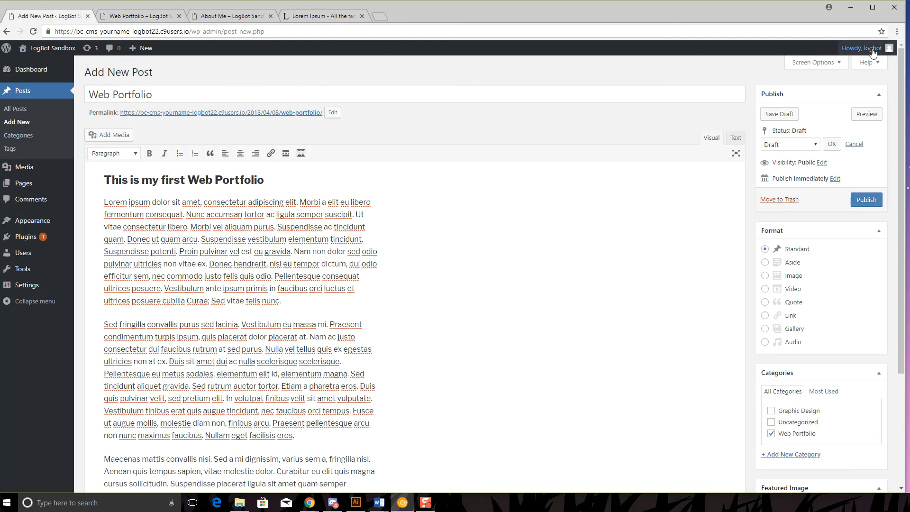
click(819, 64)
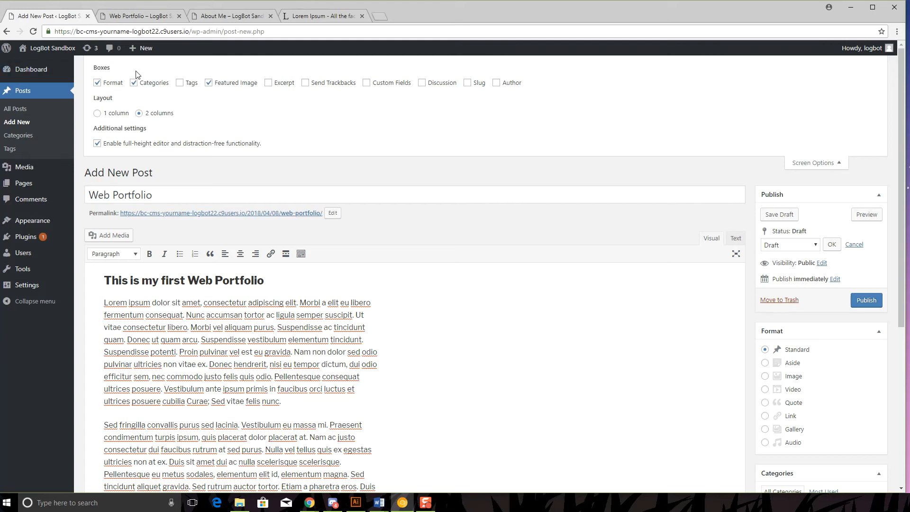
scroll(855, 358, down, 4)
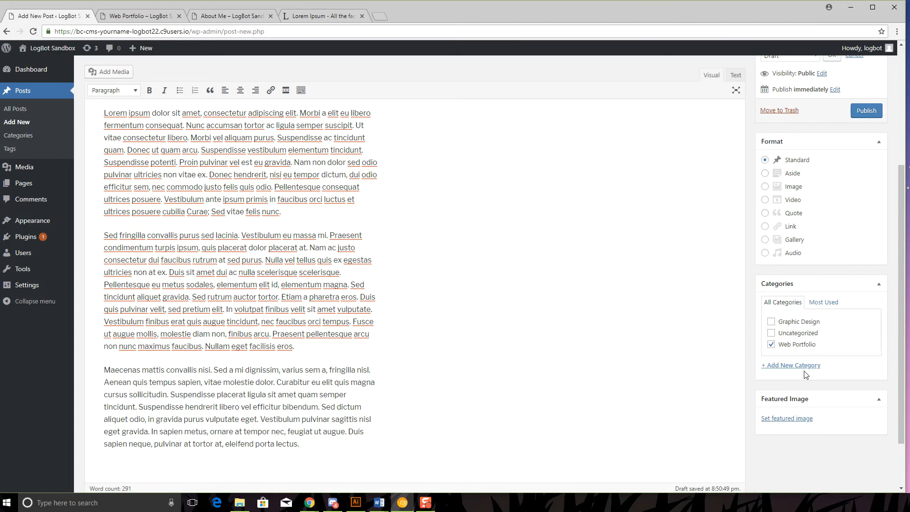
scroll(795, 376, up, 3)
scroll(794, 376, up, 1)
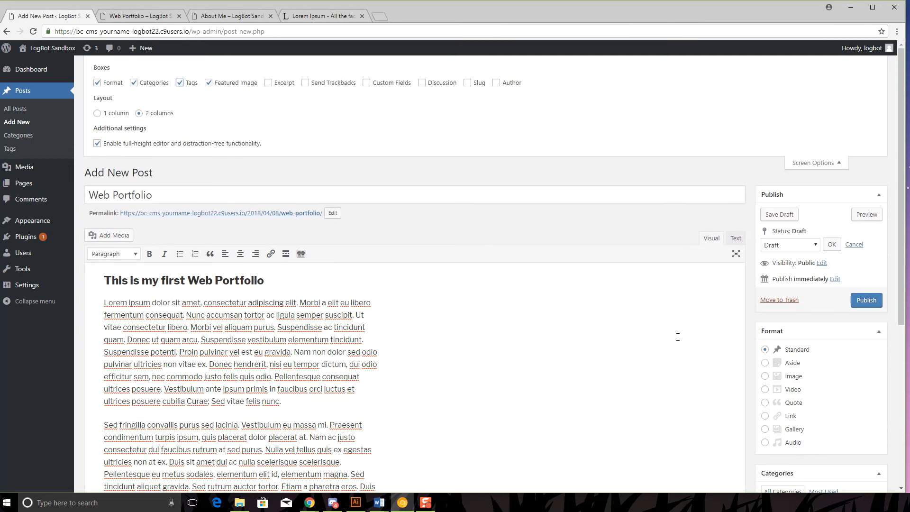
scroll(738, 230, down, 5)
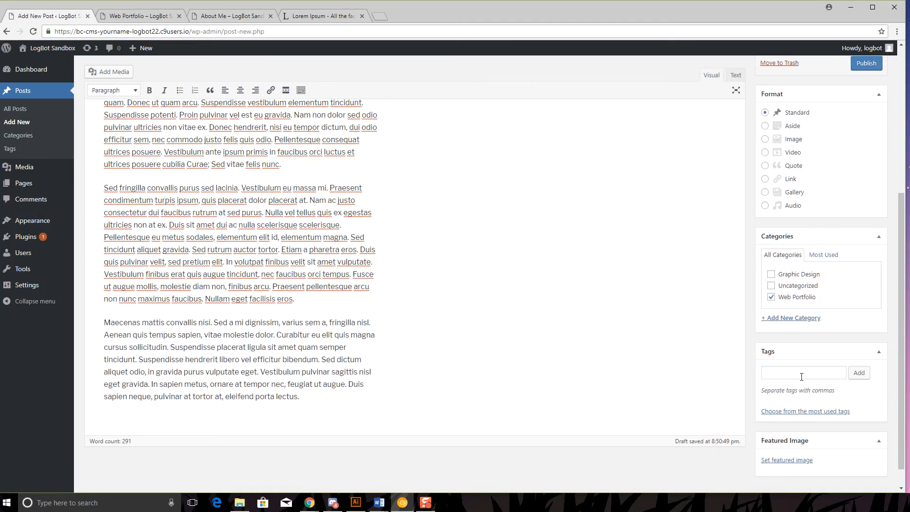
scroll(778, 366, up, 5)
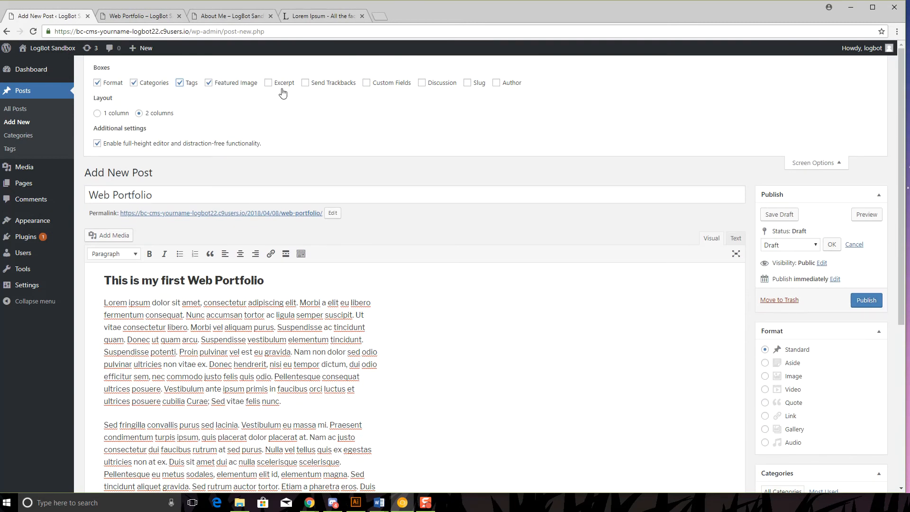
- Show the Excerpt box through the screen options, examine it below the editor, and hide it again
click(268, 83)
scroll(256, 237, down, 7)
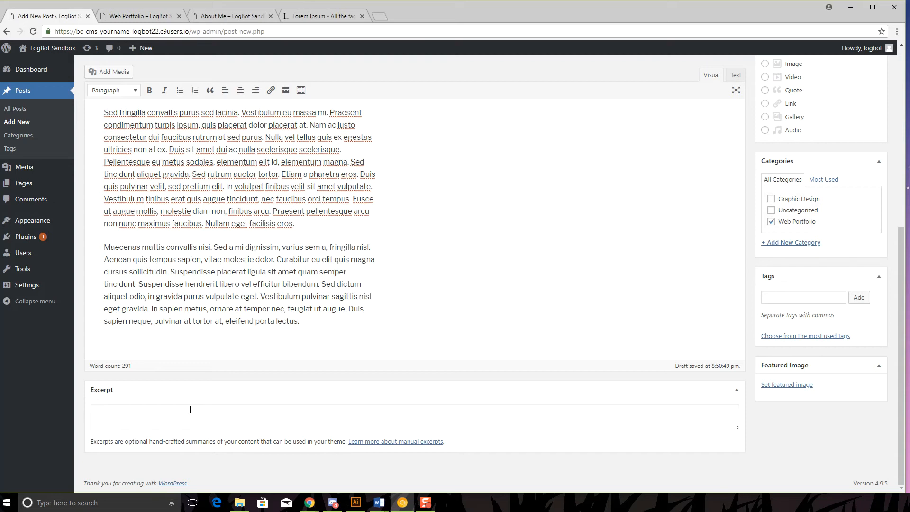
scroll(247, 421, up, 5)
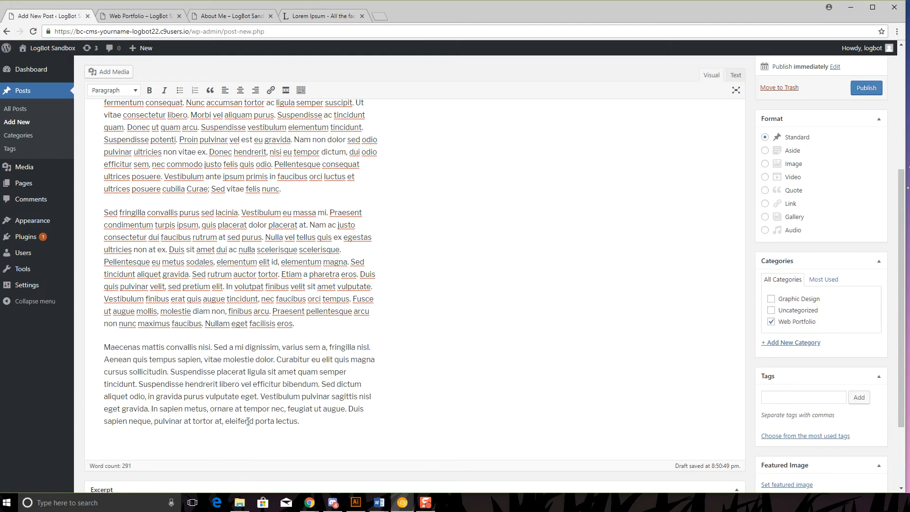
scroll(247, 421, up, 2)
click(268, 83)
click(268, 84)
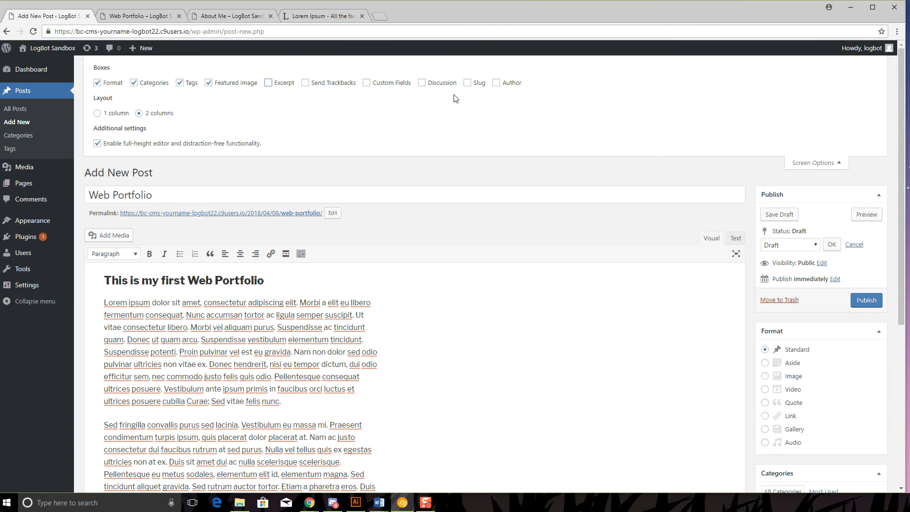
- Enable the Discussion box, check its comment and trackback settings below the editor, and close the screen options
click(421, 84)
scroll(551, 408, down, 6)
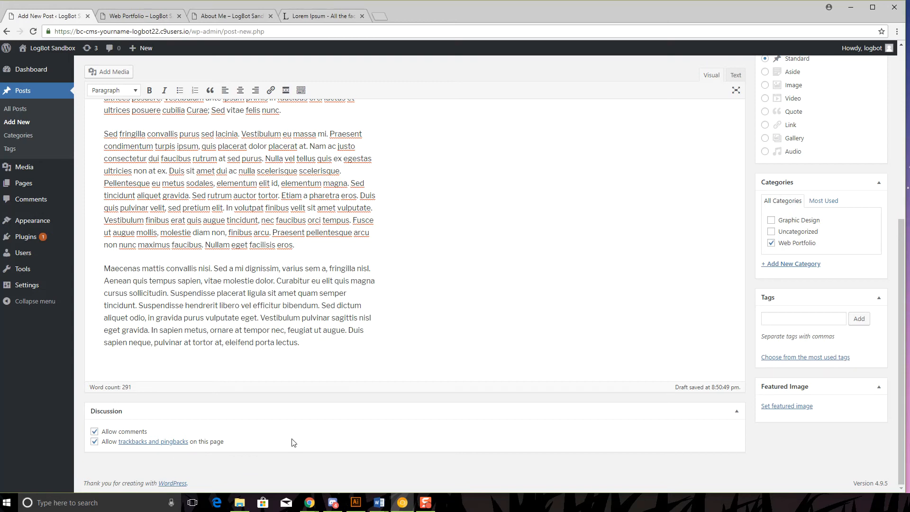
scroll(292, 443, up, 6)
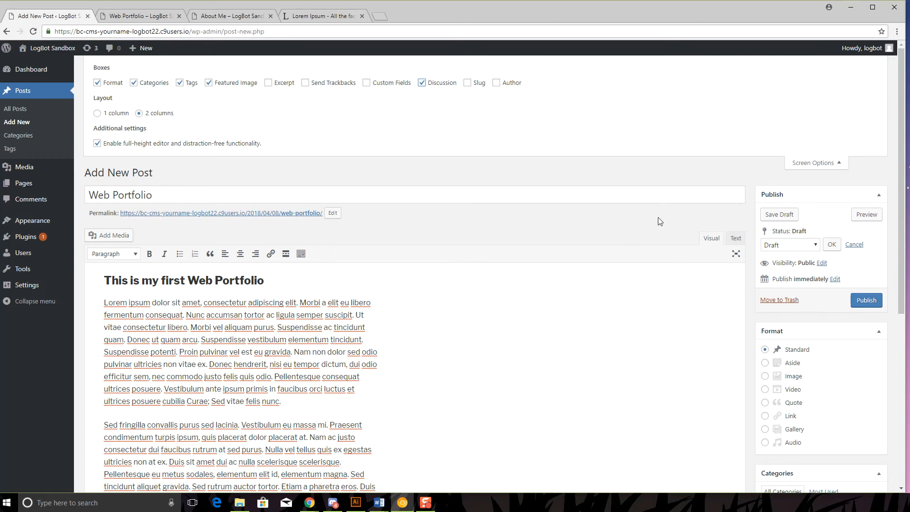
click(813, 163)
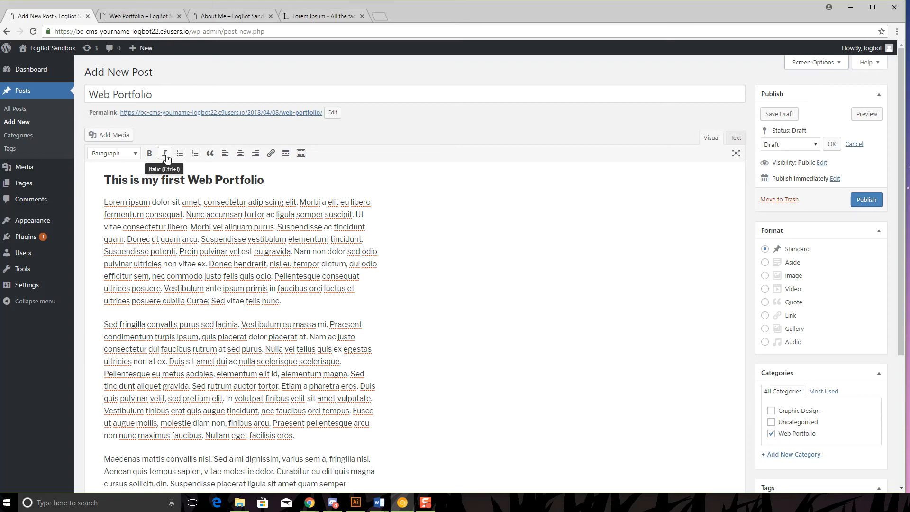
- Save the post as a draft, set its publish month to 03-Mar, and save the draft again
click(780, 114)
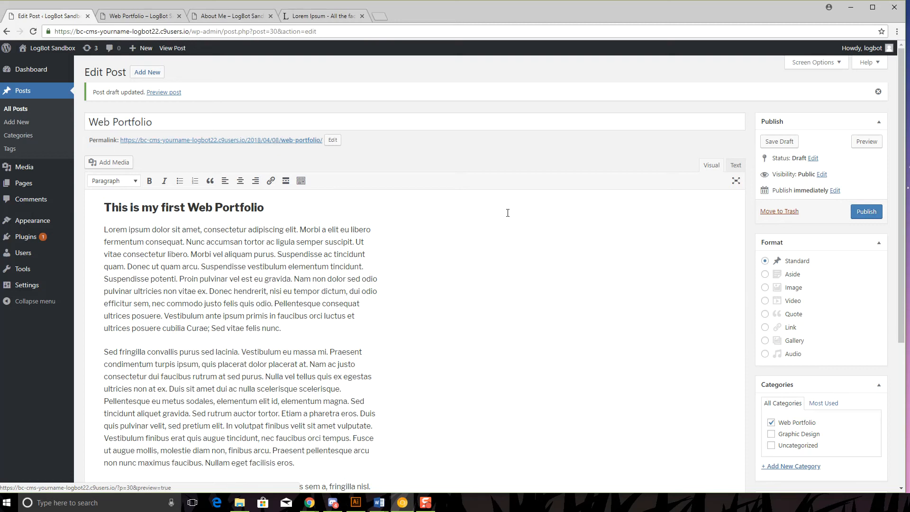
click(835, 191)
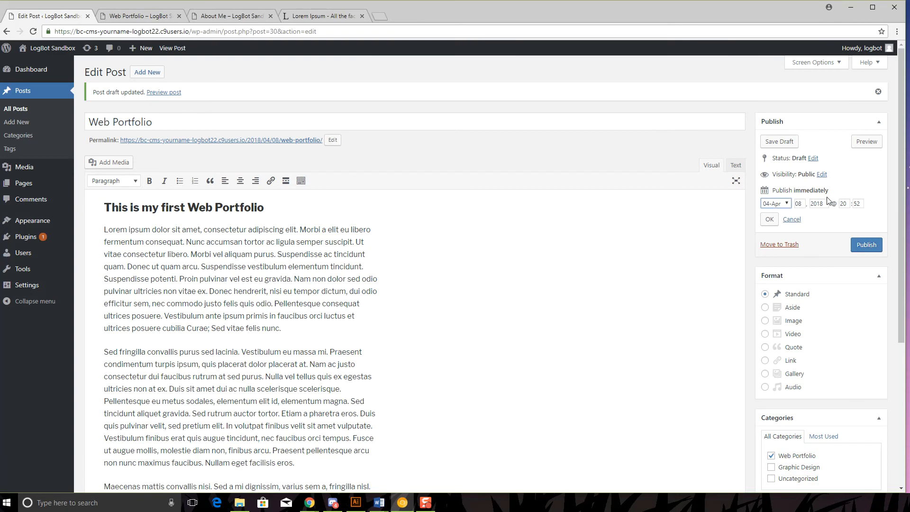
click(787, 204)
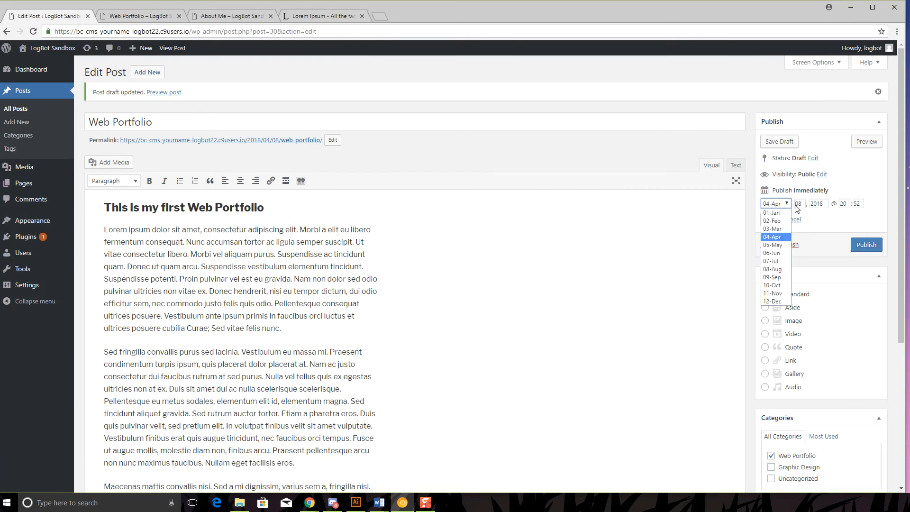
click(777, 229)
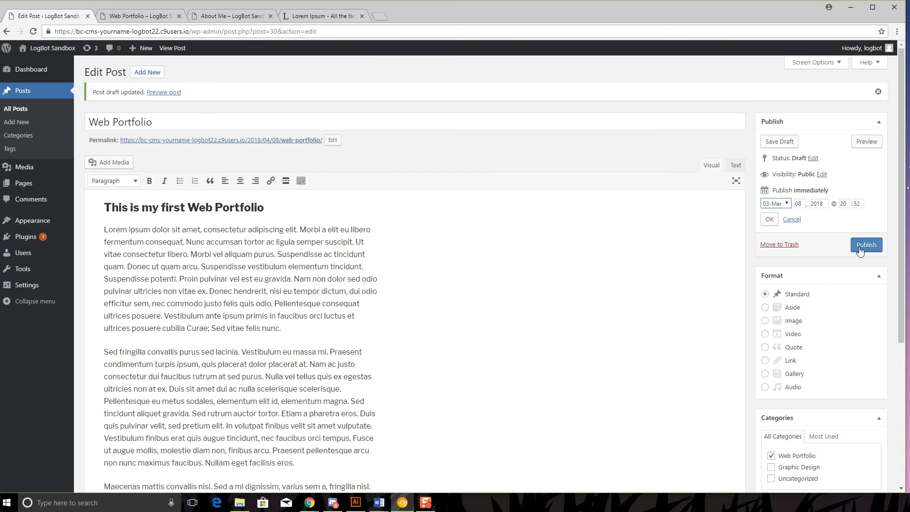
click(770, 219)
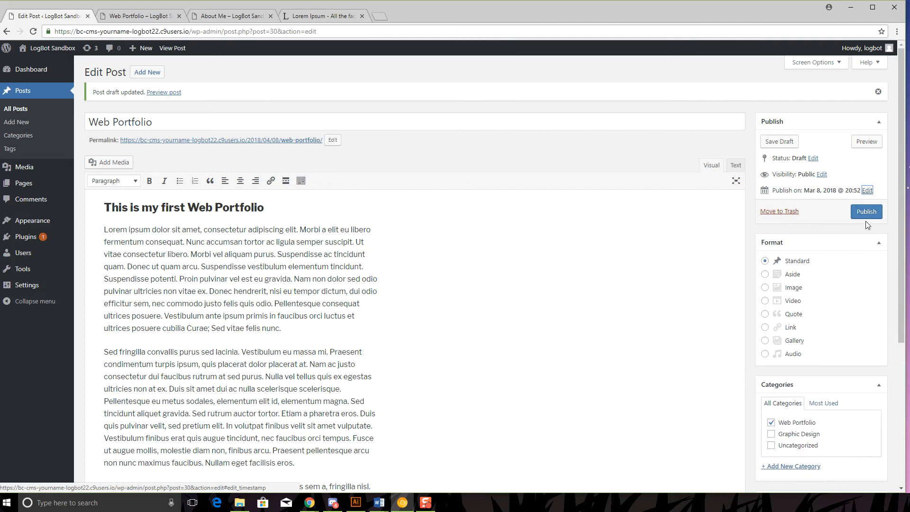
click(791, 143)
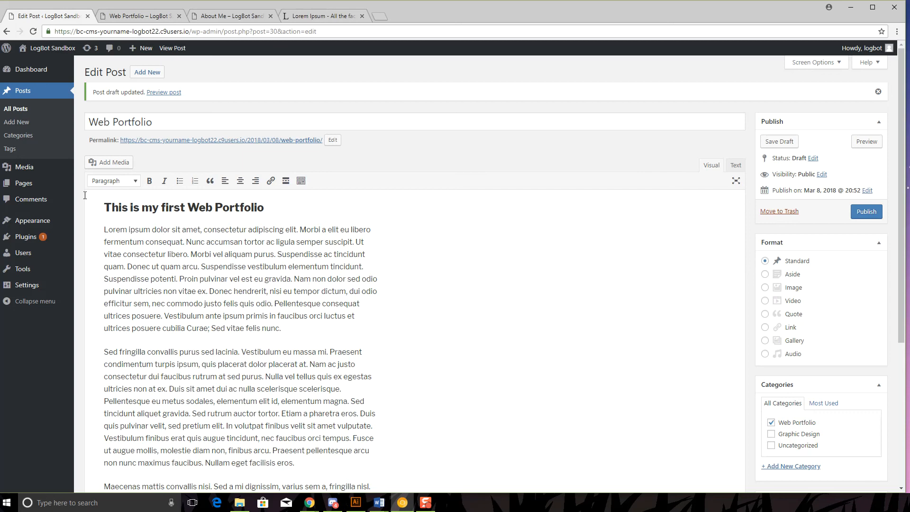
- Open the site's Permalink Settings page
mouse_move(41, 223)
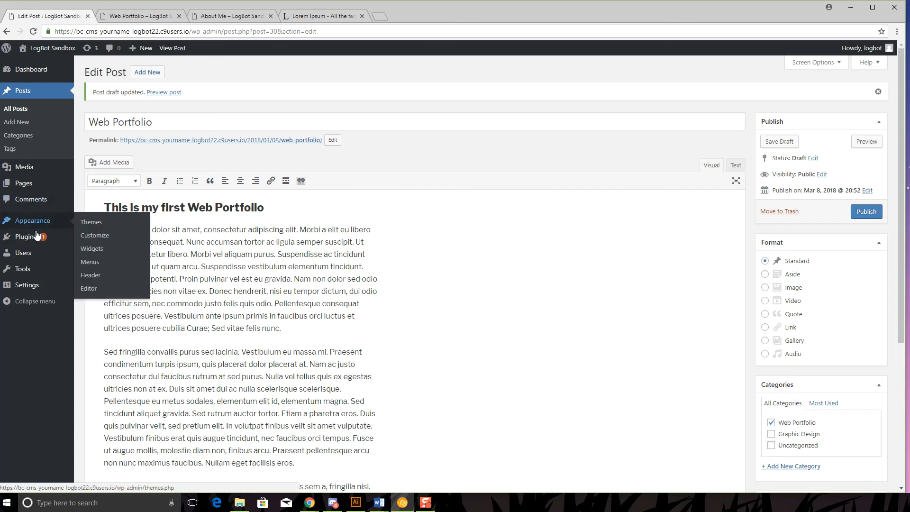
mouse_move(27, 290)
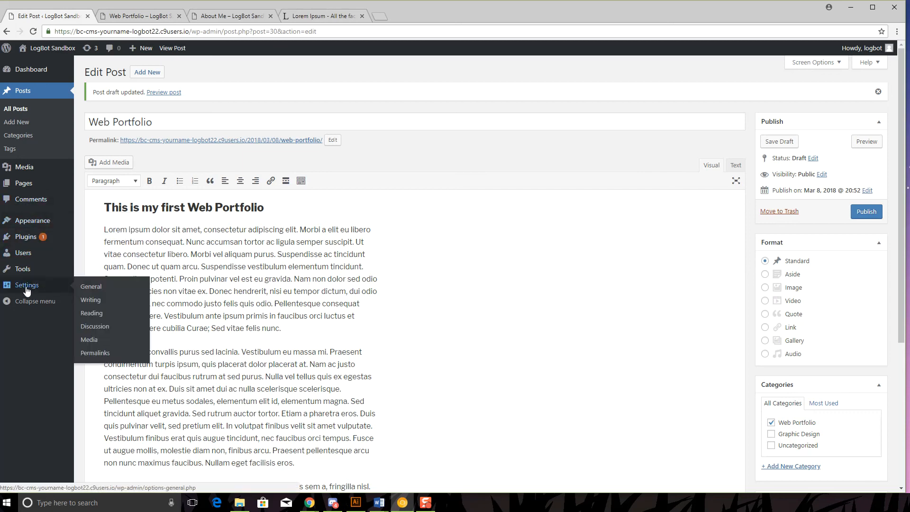
click(96, 354)
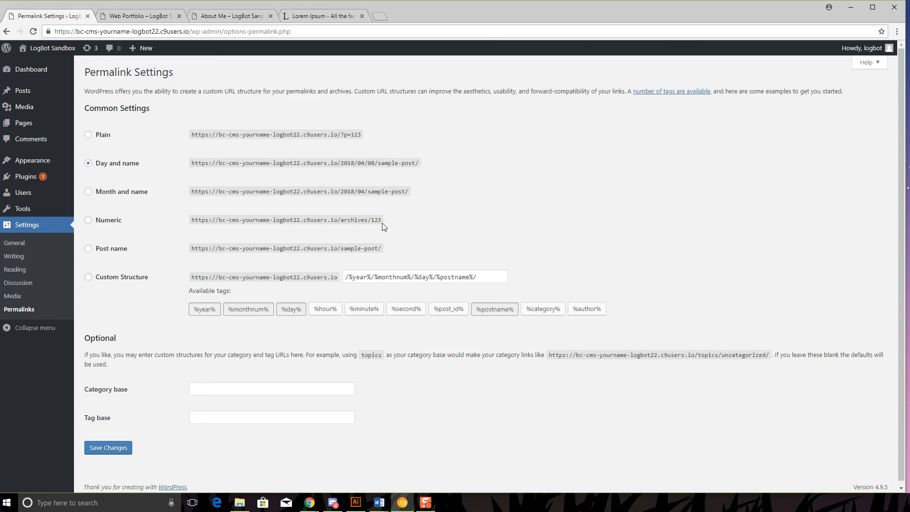
- Choose the Post name permalink structure and examine its sample URL alongside the Numeric one
drag(375, 222, 384, 220)
click(89, 253)
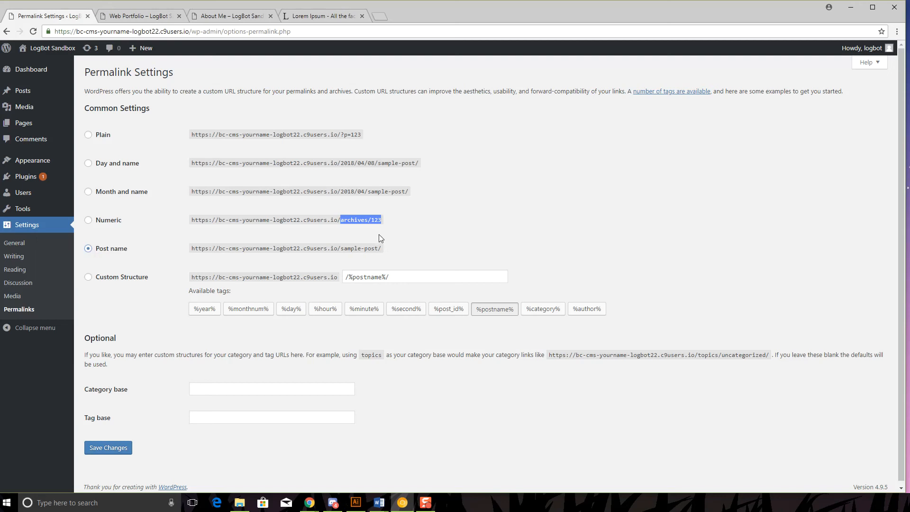
click(393, 251)
drag(384, 249, 185, 255)
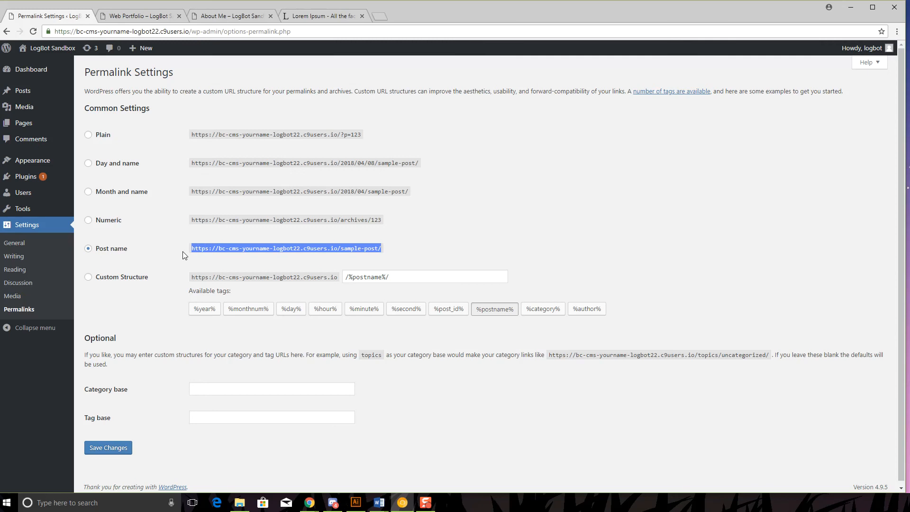
click(460, 243)
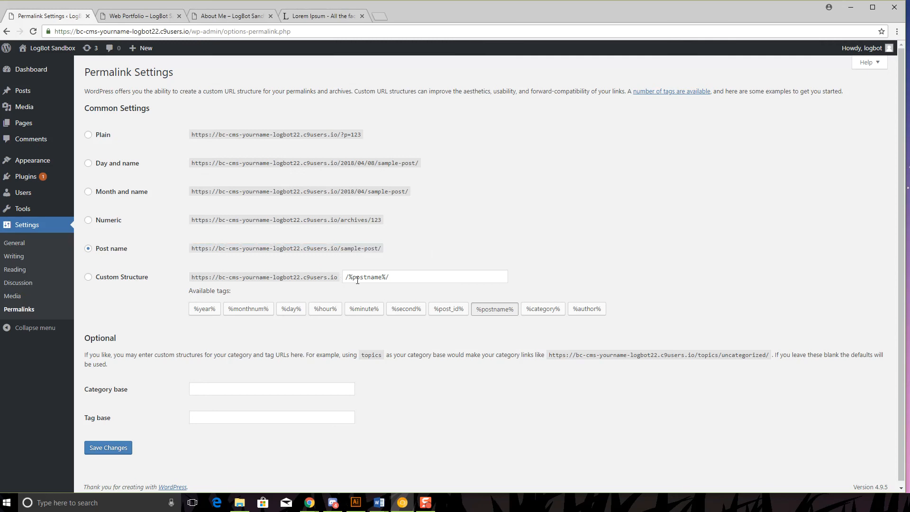
- Try adding the %category% tag before %postname% in the custom permalink structure
click(343, 278)
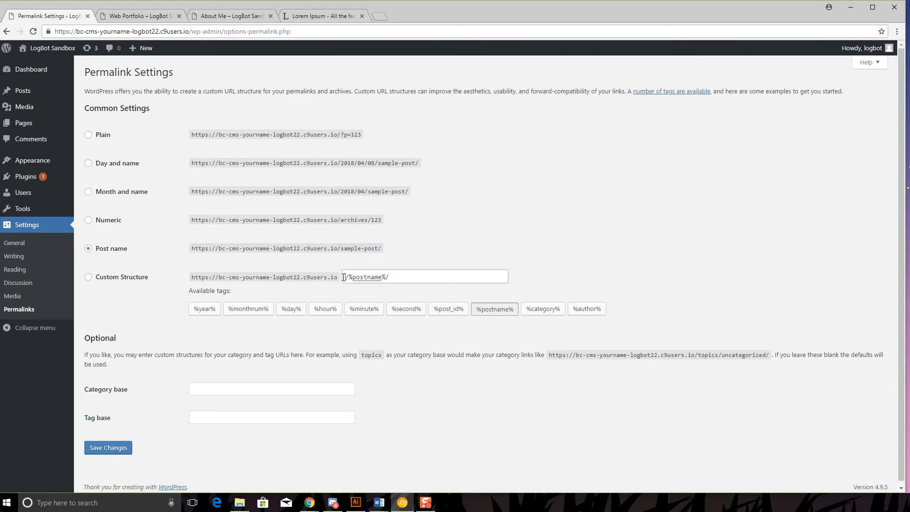
click(550, 316)
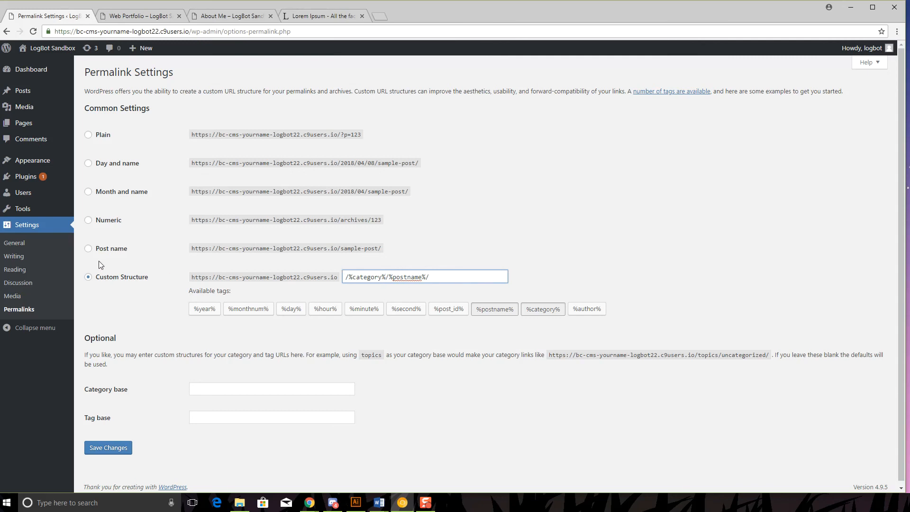
- Set the permalink structure back to Post name and save the permalink settings
click(88, 251)
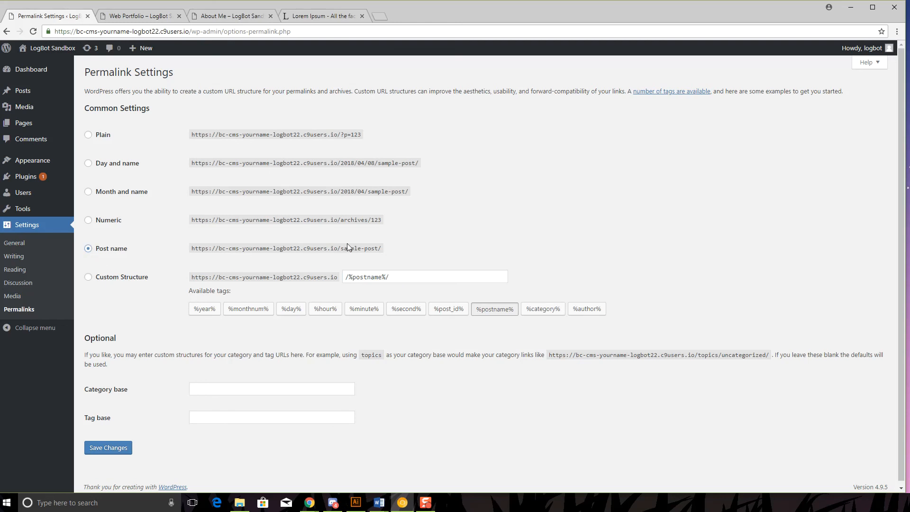
scroll(347, 244, down, 1)
click(105, 444)
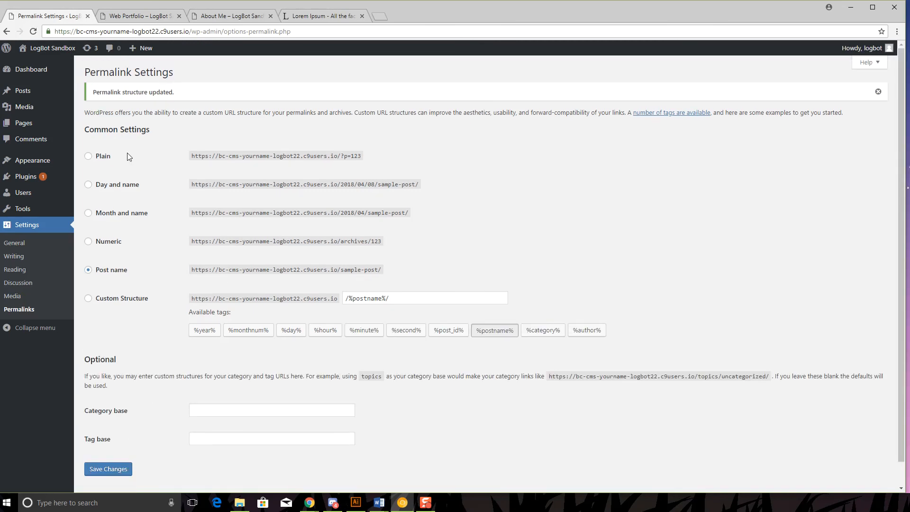
- Open the "Web Portfolio" draft from the list of posts for editing and publish it
click(26, 90)
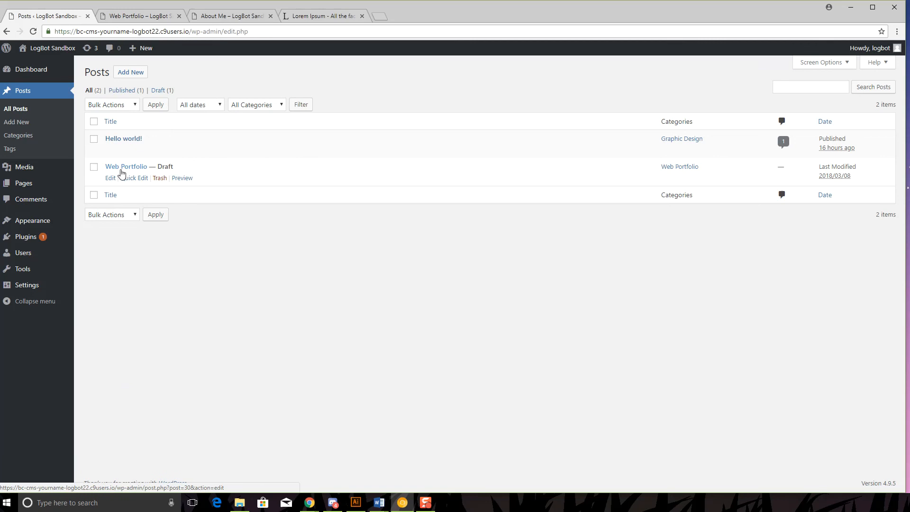
click(109, 178)
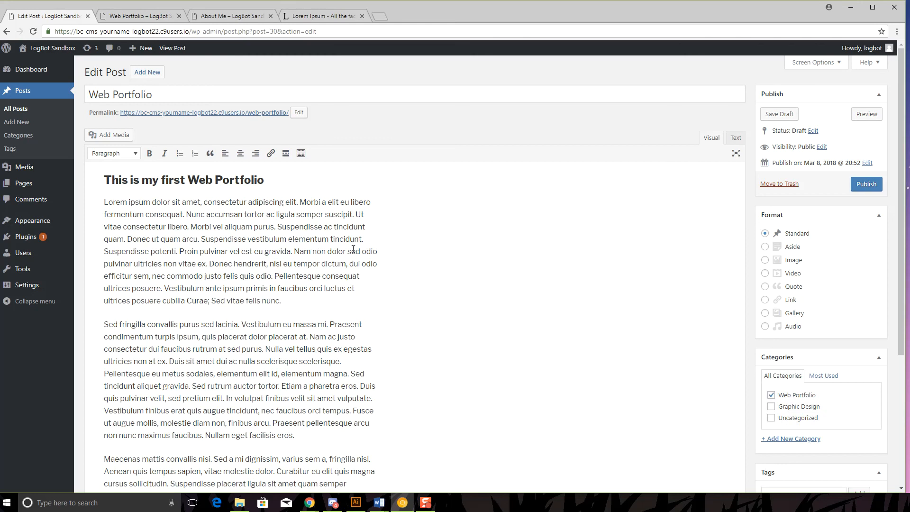
click(875, 186)
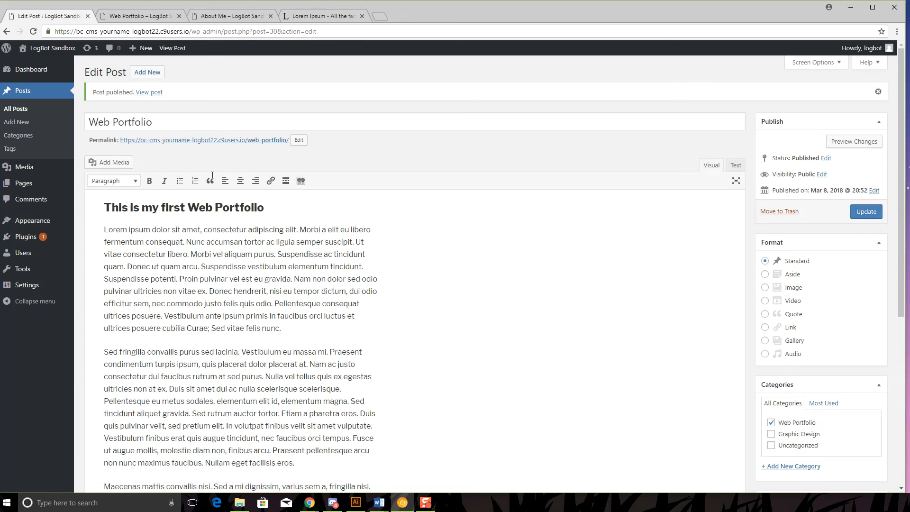
- View the live site's home page, open the Web Portfolio category archive, and look through the published post there
click(229, 16)
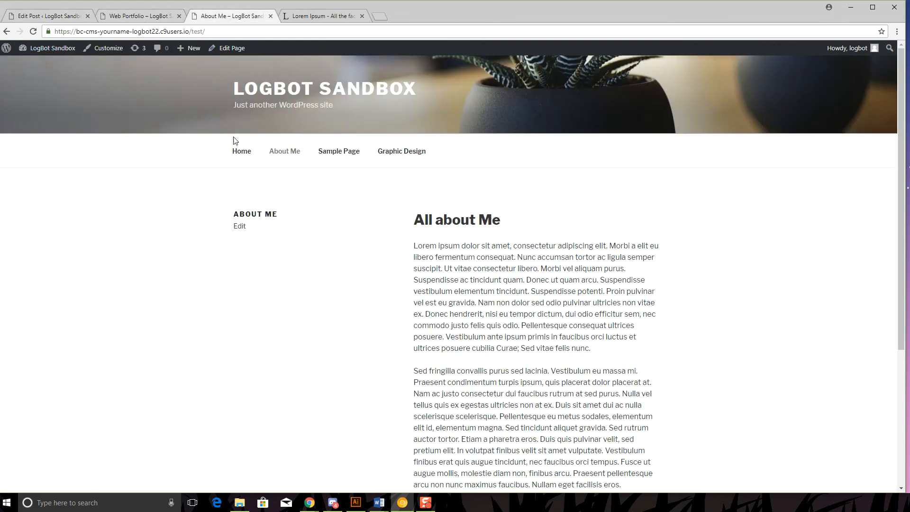
click(243, 152)
scroll(607, 221, down, 7)
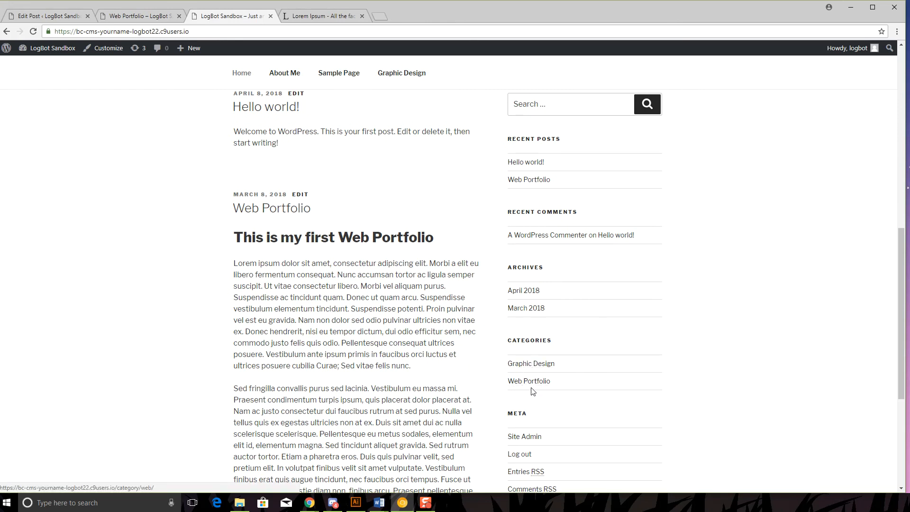
click(532, 383)
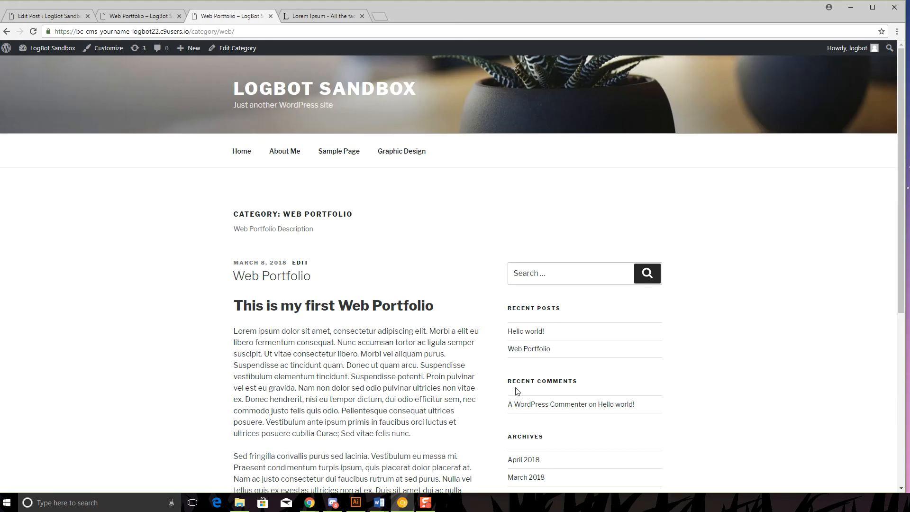
scroll(462, 354, down, 1)
scroll(460, 354, down, 4)
scroll(446, 327, up, 4)
- Return to the post's editing page in the site admin and bring up the Appearance options
click(41, 17)
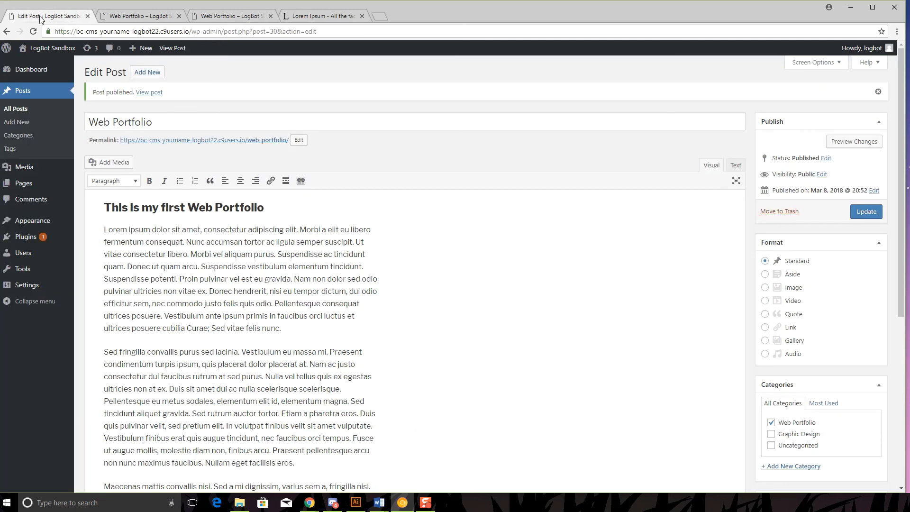
mouse_move(29, 228)
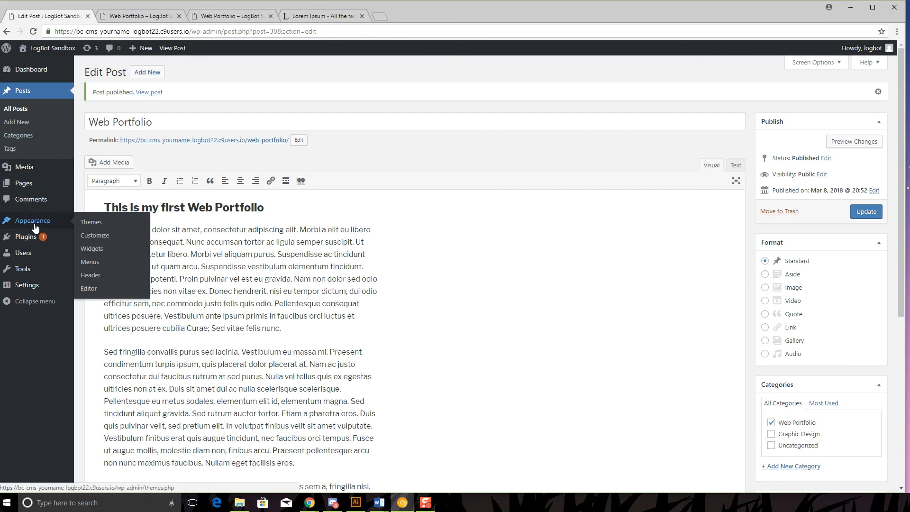